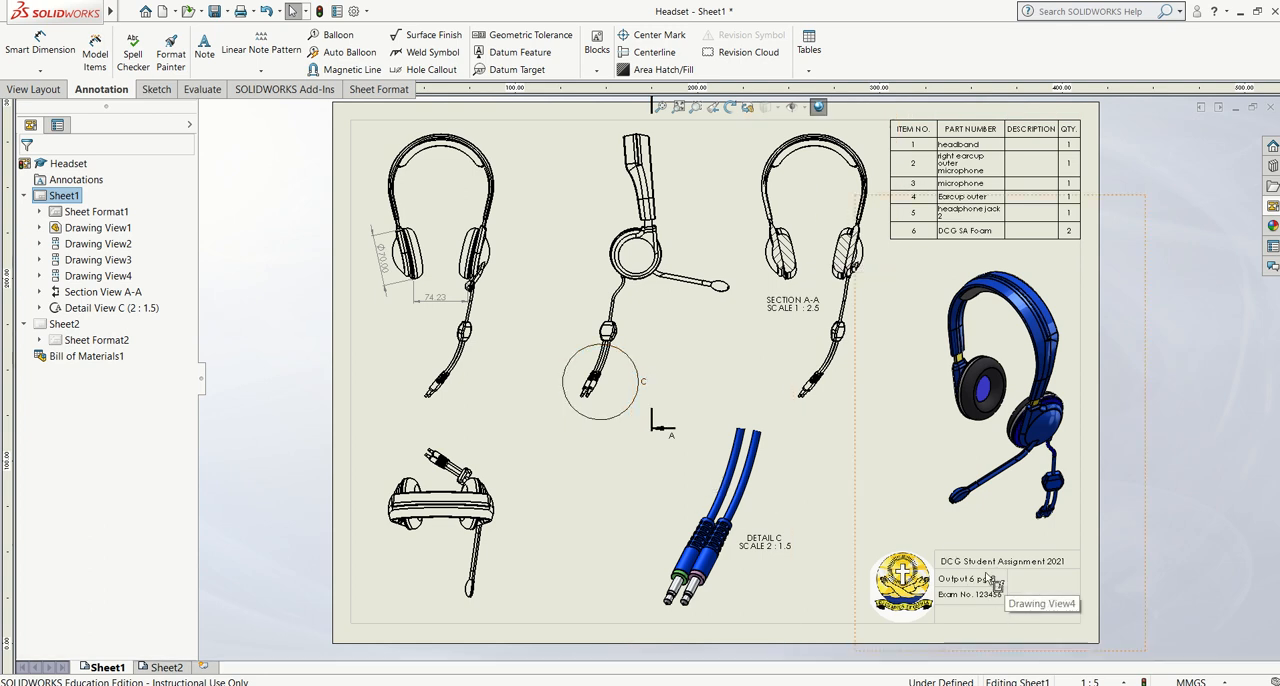
# Activate the drawing's blank Sheet2 and switch to the maximized Headset assembly window
pyautogui.click(166, 667)
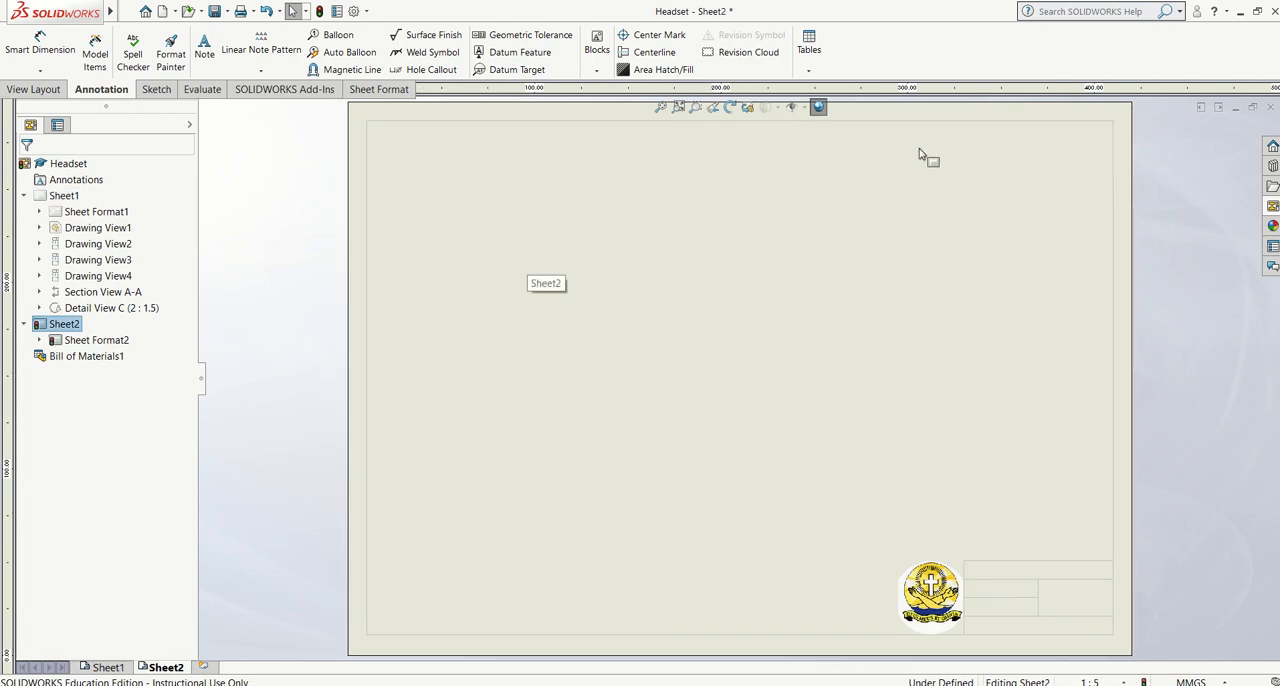
pyautogui.click(1236, 110)
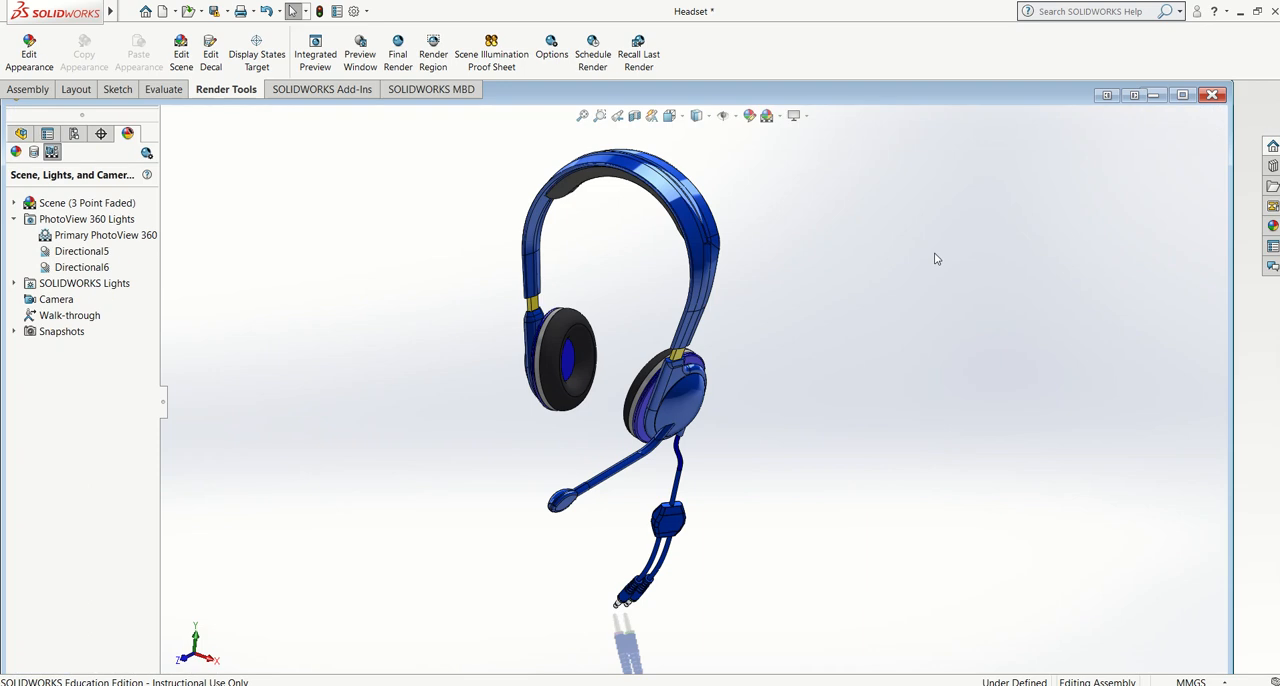
pyautogui.click(1182, 95)
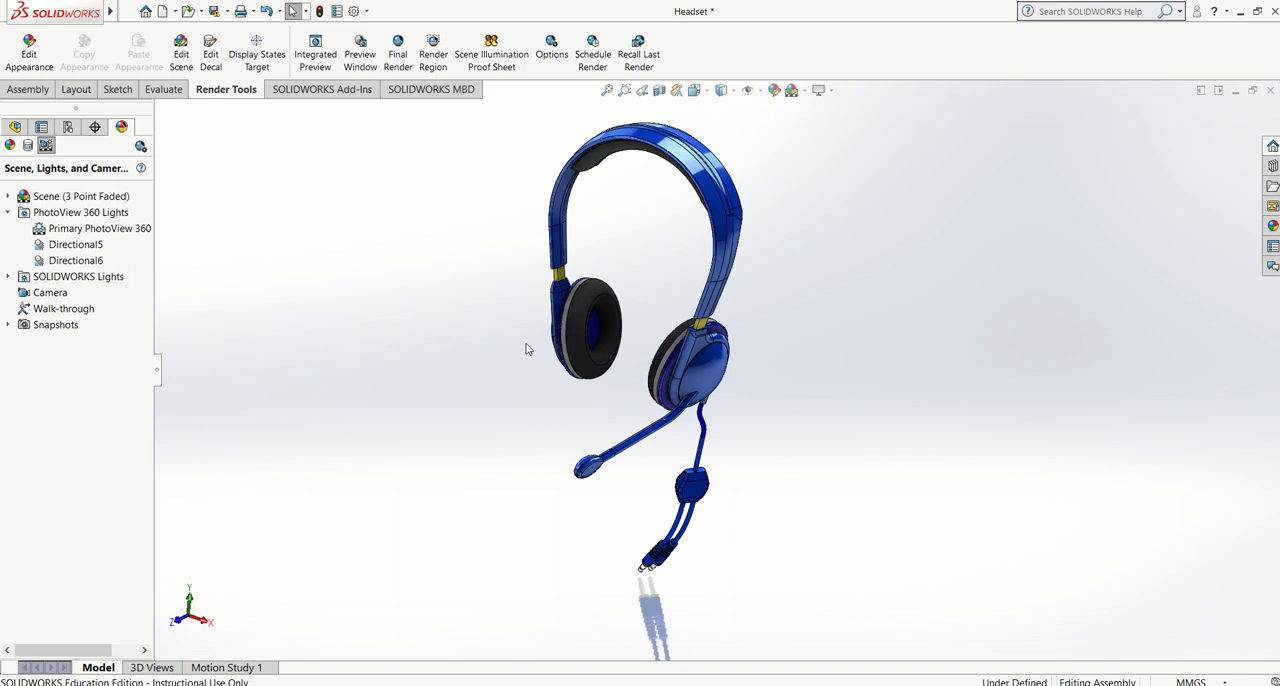
# Start an exploded view of the Headset assembly and pull headphone jack 2 forward along the Z axis
pyautogui.click(28, 93)
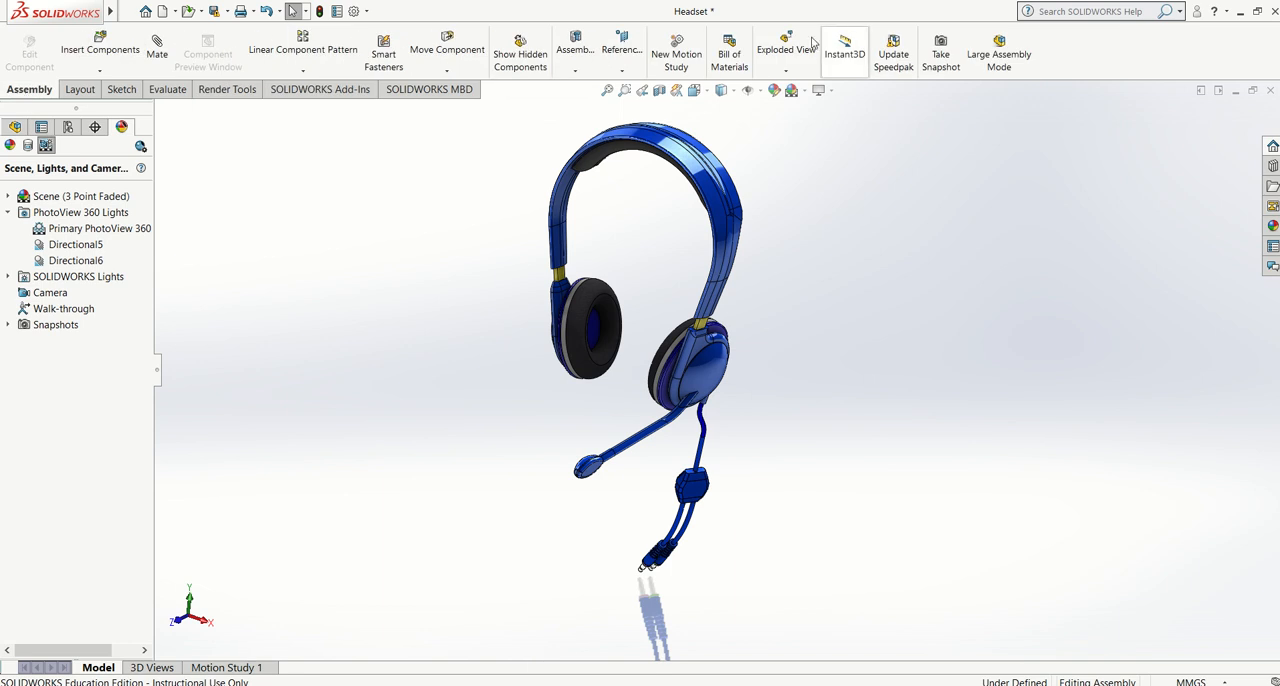
pyautogui.click(786, 71)
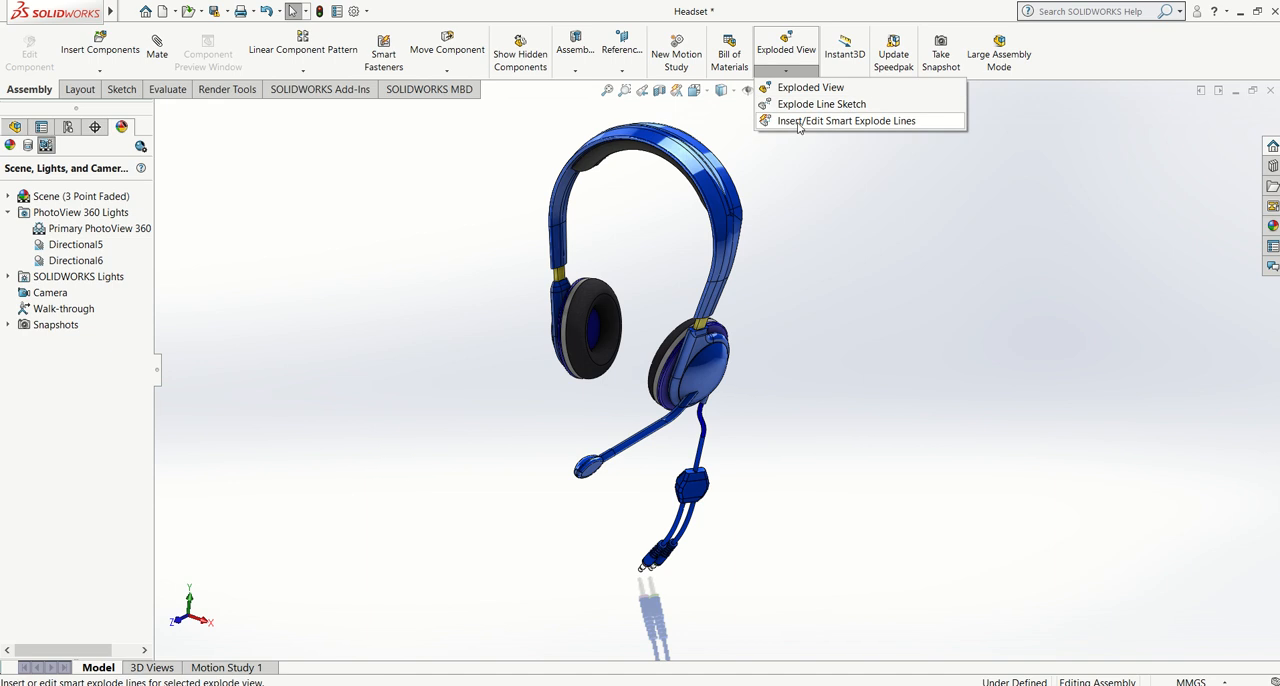
pyautogui.click(786, 44)
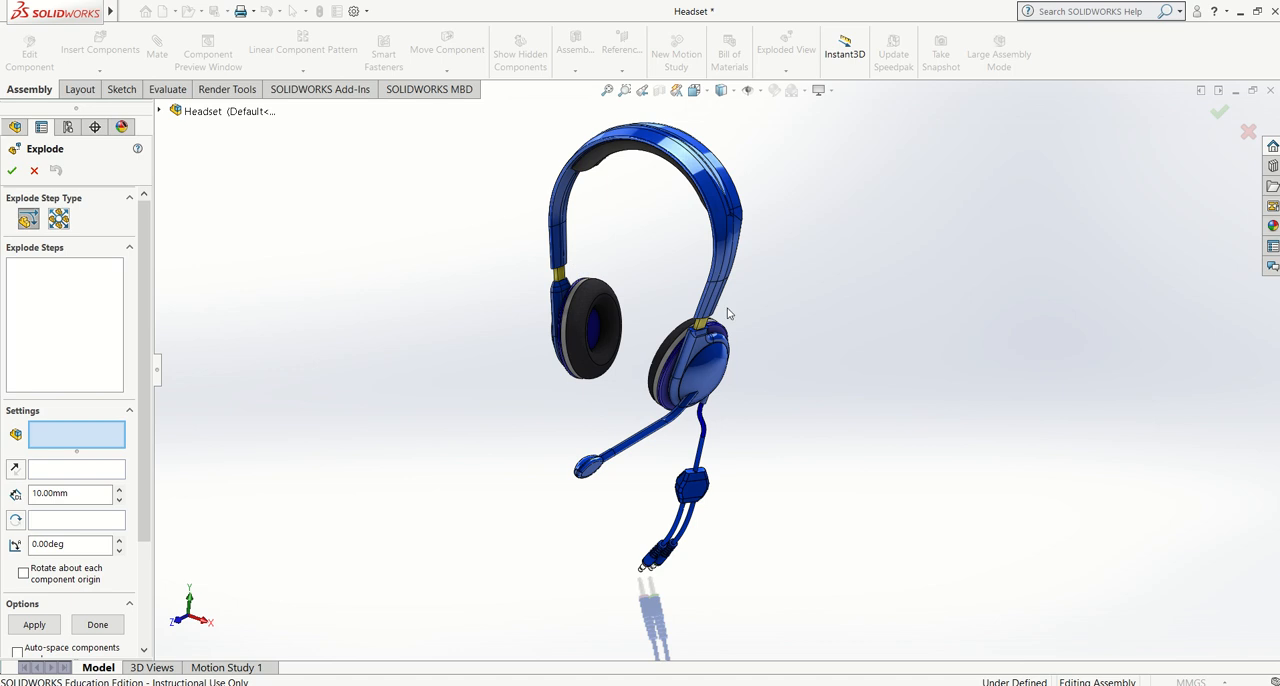
pyautogui.click(159, 111)
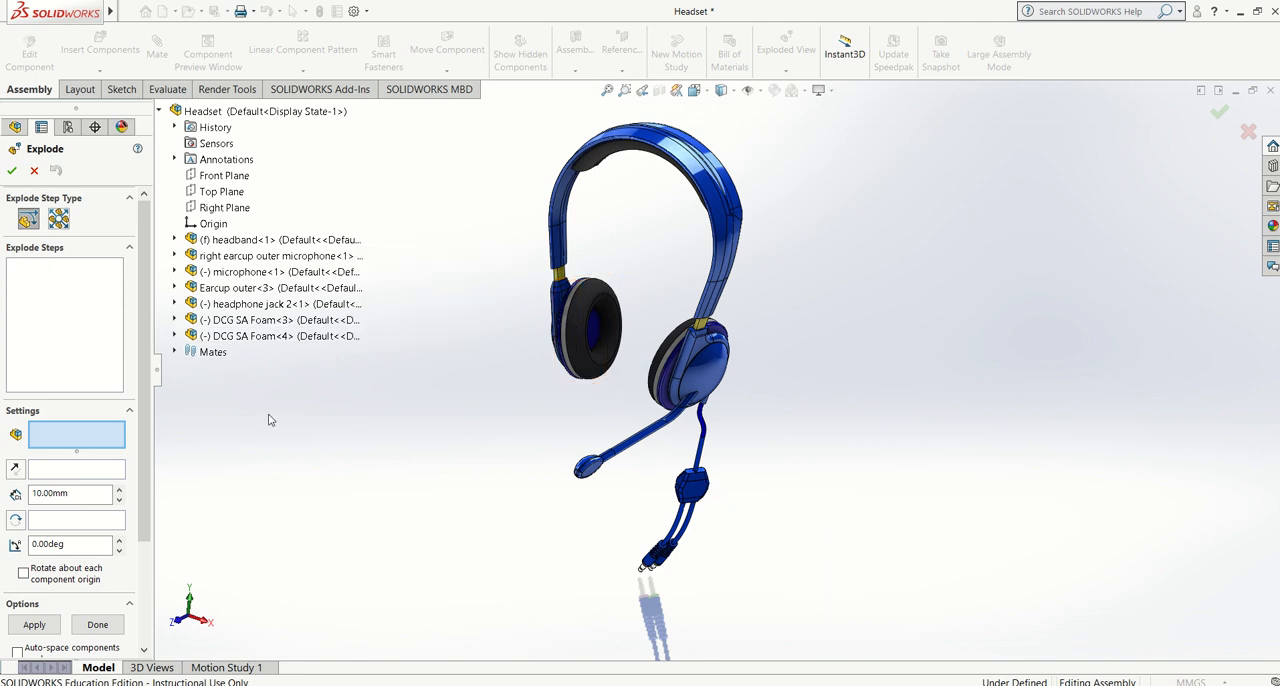
pyautogui.click(268, 306)
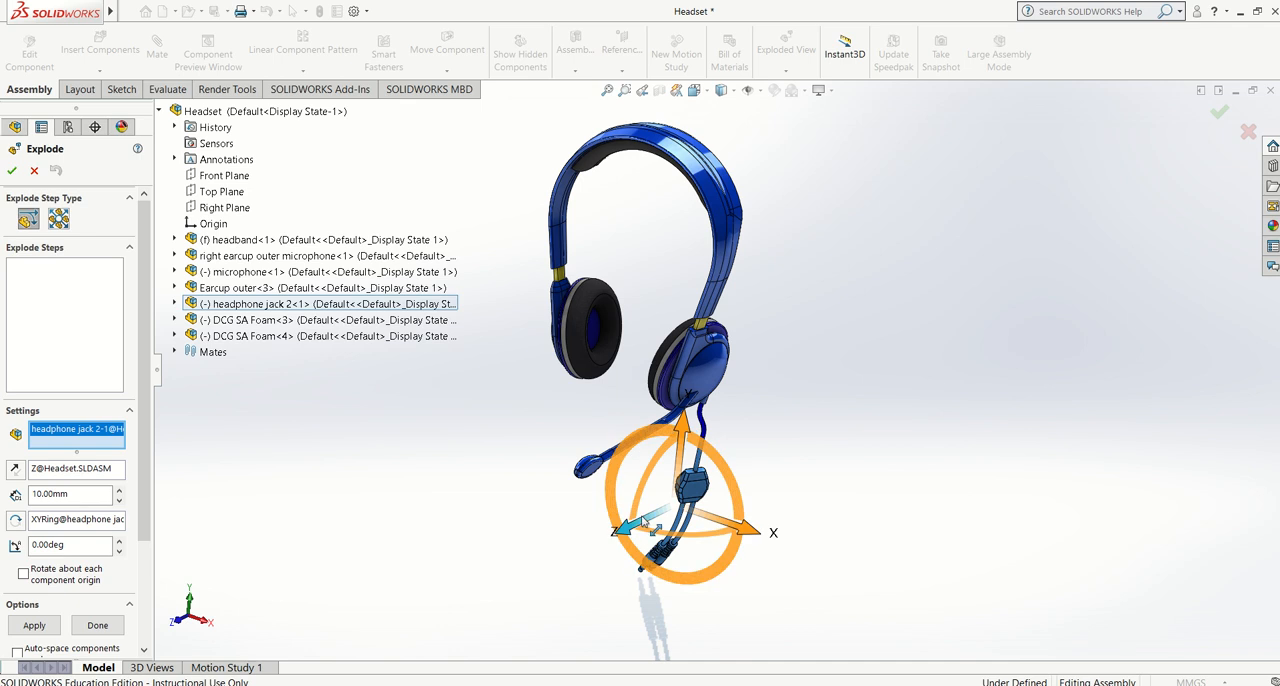
pyautogui.moveTo(637, 528); pyautogui.dragTo(598, 550)
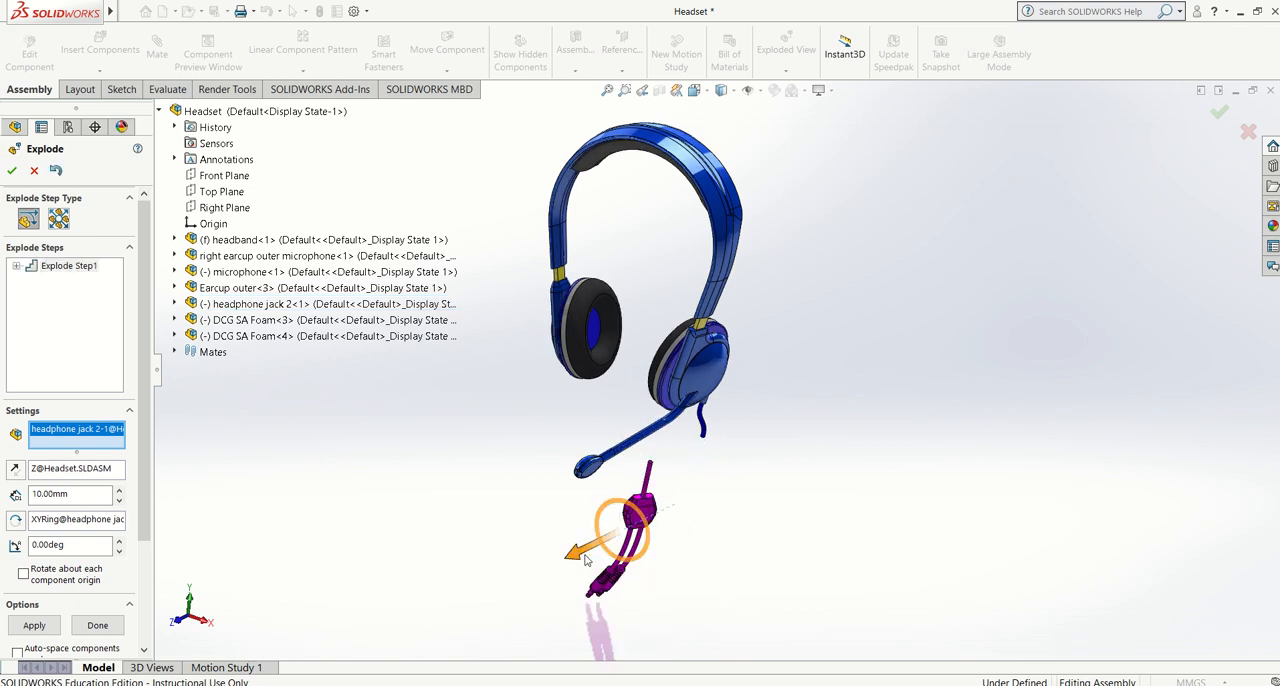
# Explode the microphone forward along Z and both outer earcups outward from the headband along X
pyautogui.click(592, 470)
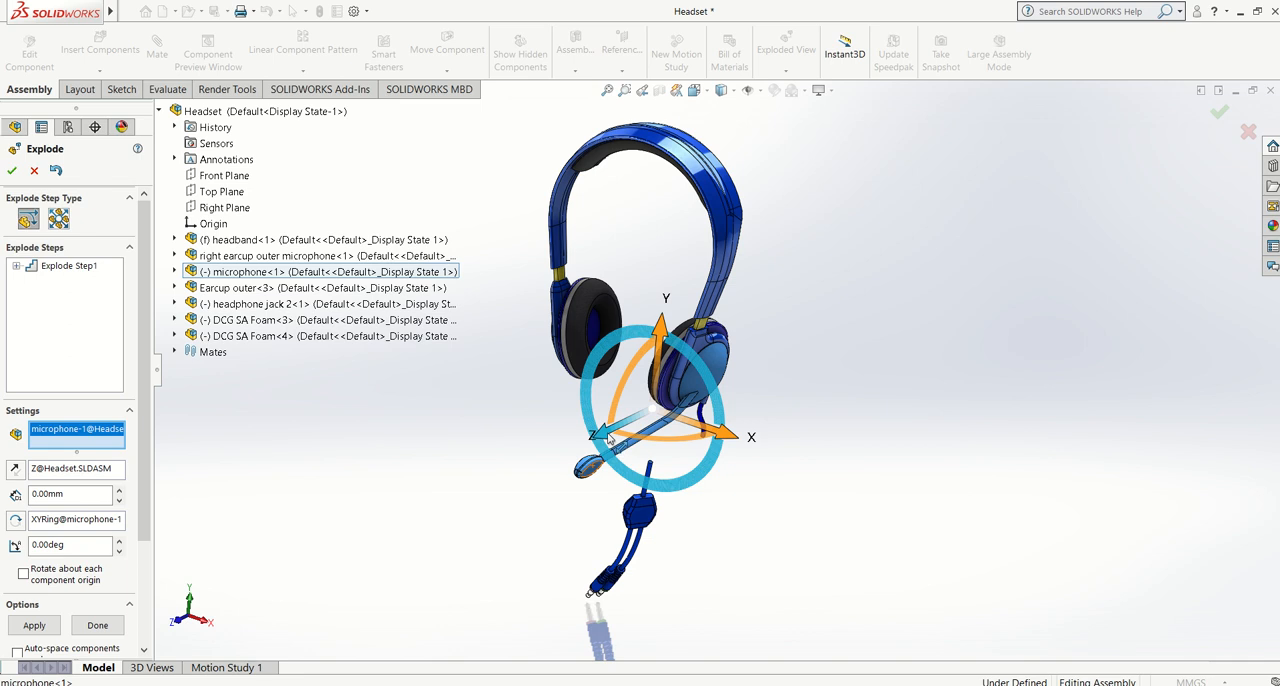
pyautogui.moveTo(598, 446); pyautogui.dragTo(542, 467)
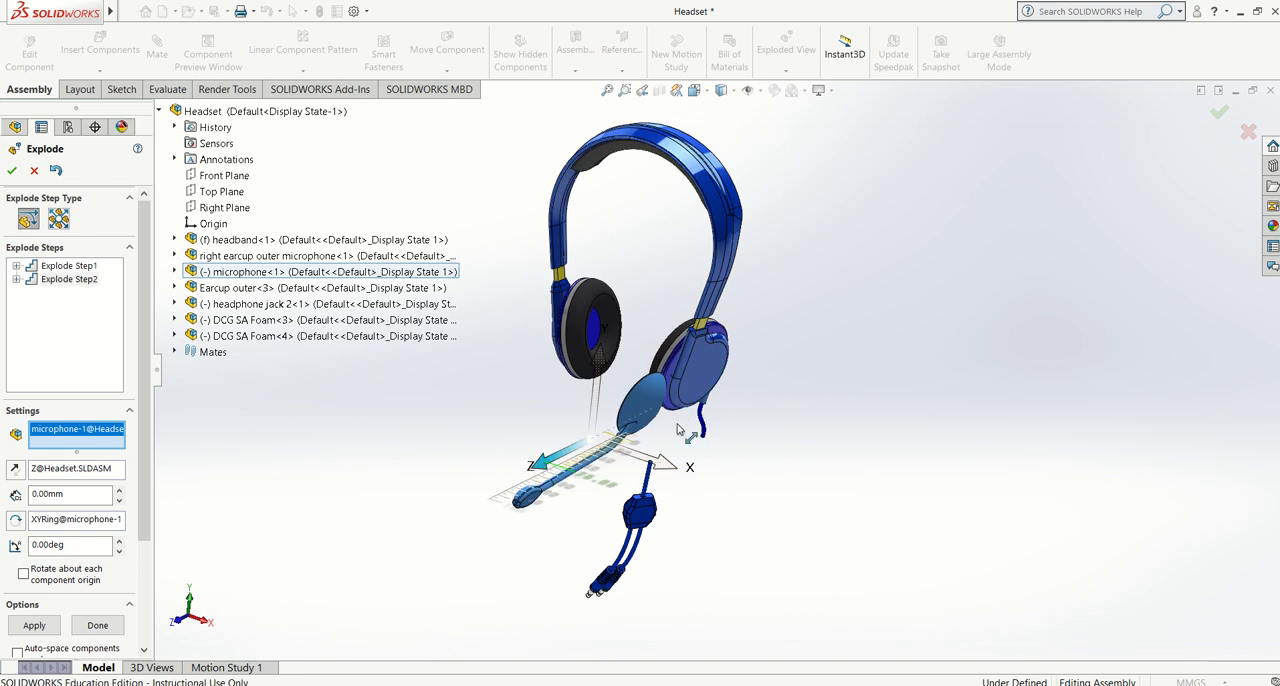
pyautogui.click(722, 376)
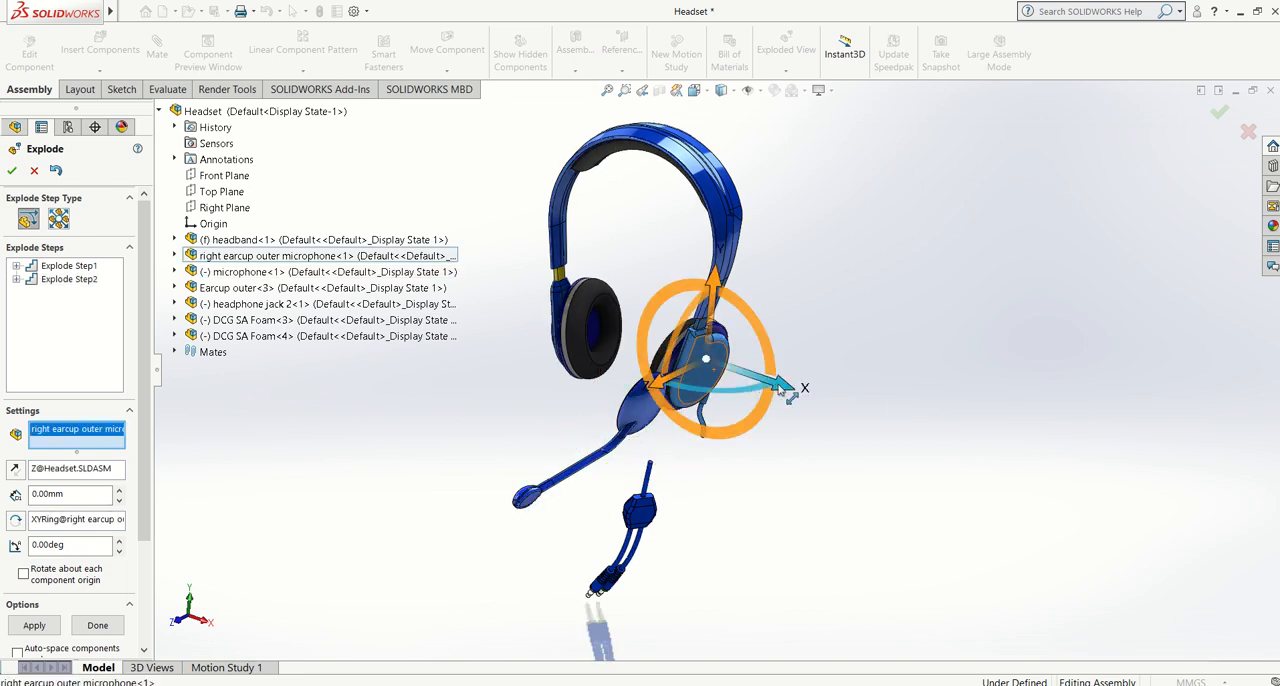
pyautogui.moveTo(781, 392); pyautogui.dragTo(840, 410)
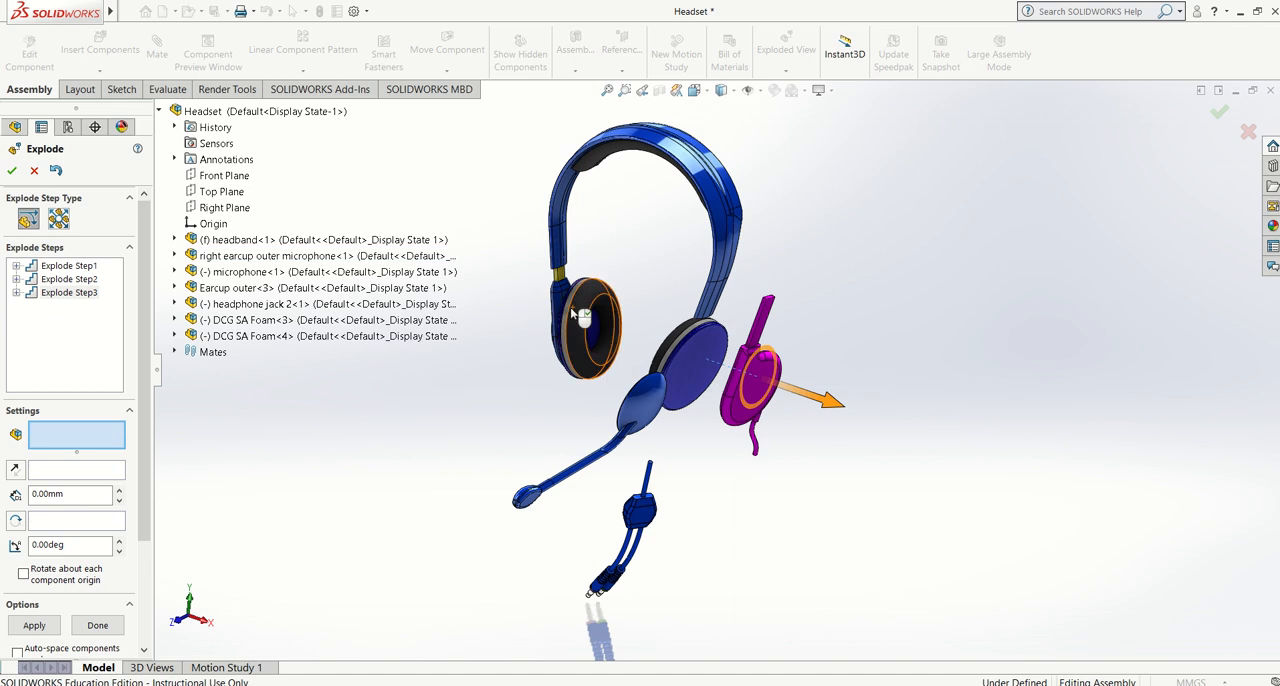
pyautogui.click(558, 298)
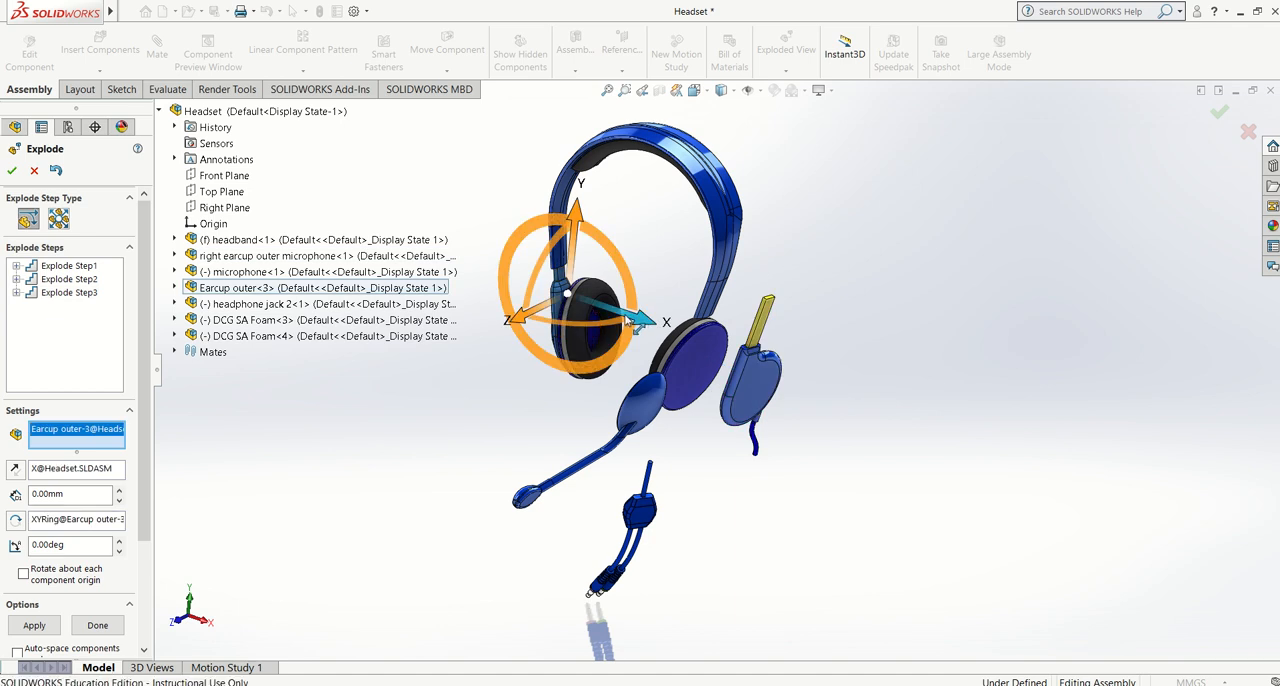
pyautogui.moveTo(625, 317); pyautogui.dragTo(578, 308)
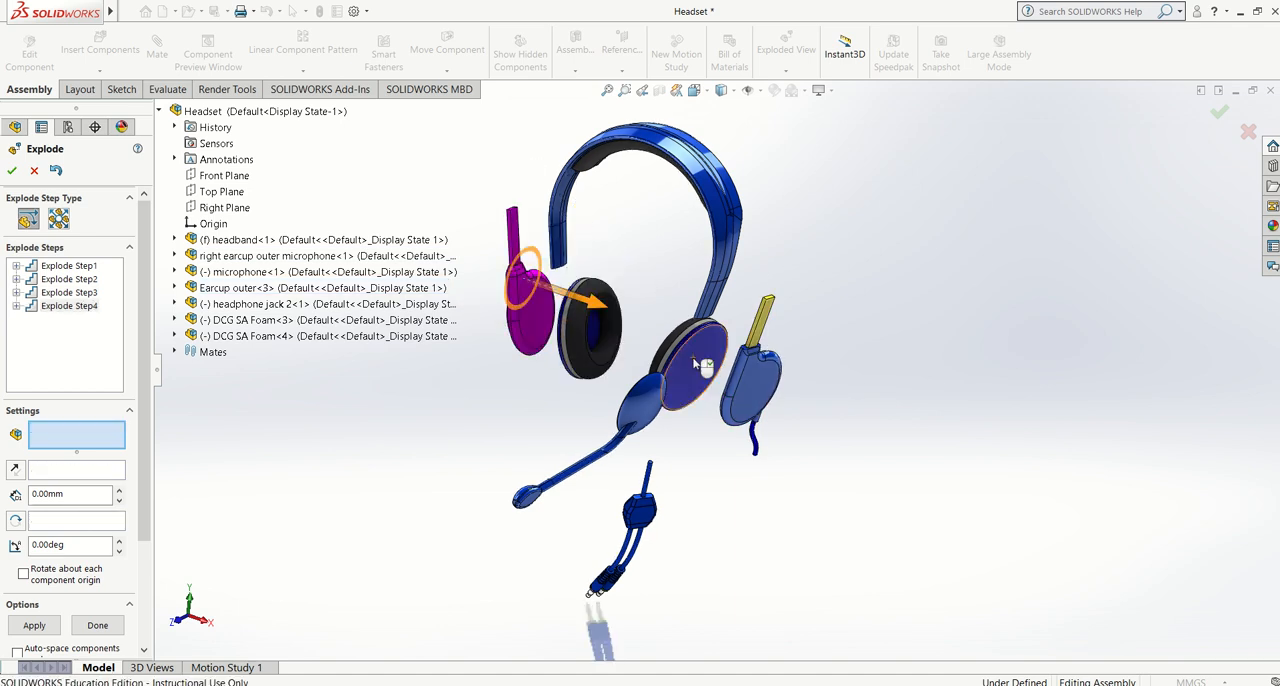
# Explode both DCG SA Foam pads backward along the Z axis
pyautogui.click(597, 325)
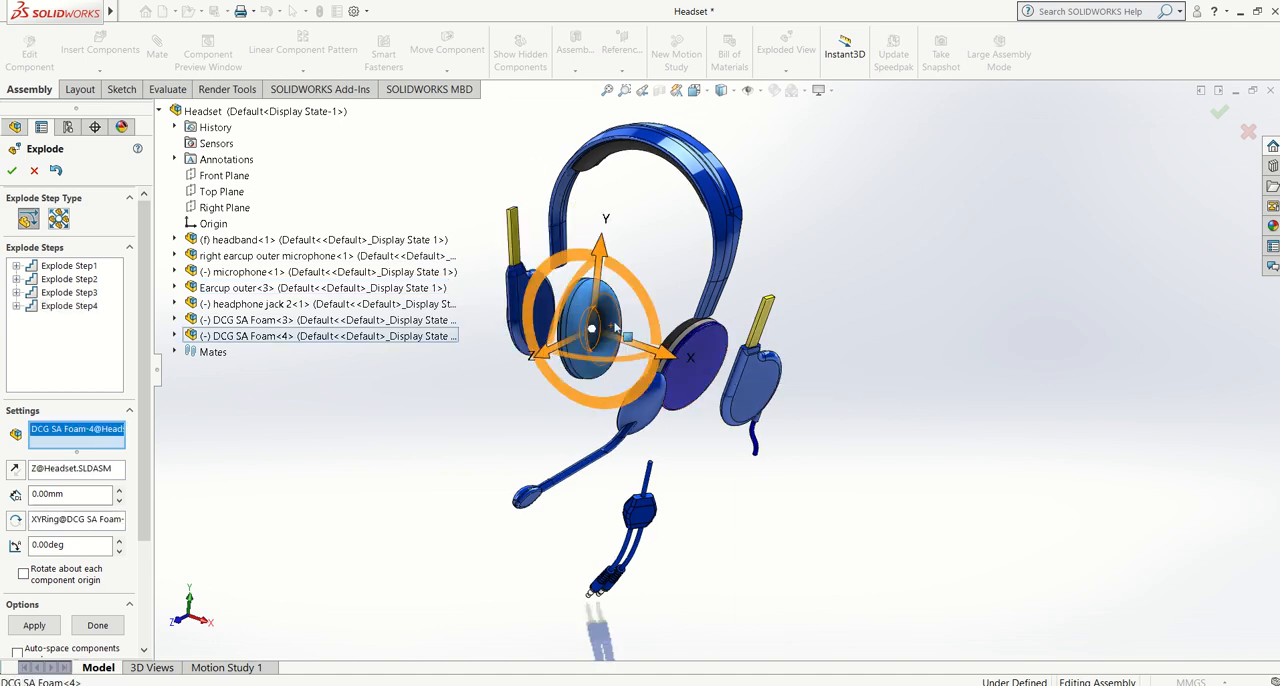
pyautogui.moveTo(551, 357); pyautogui.dragTo(578, 338)
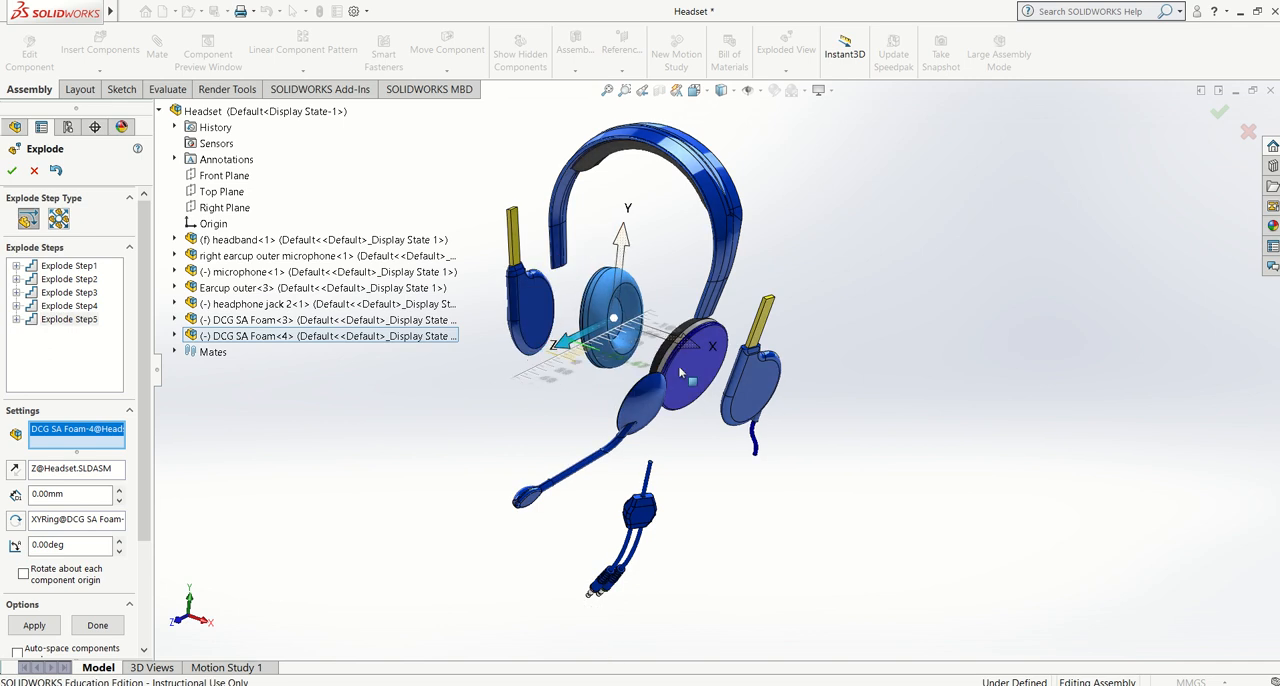
pyautogui.click(635, 398)
pyautogui.moveTo(635, 398); pyautogui.dragTo(674, 384)
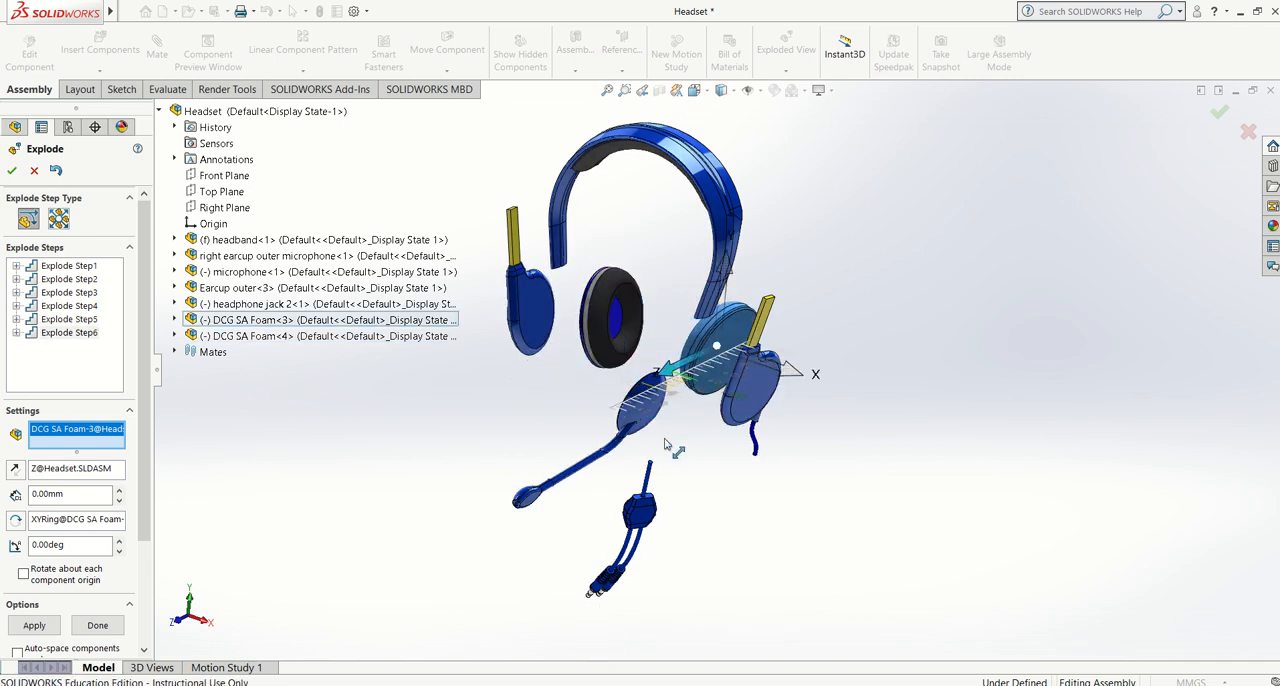
# Move the right earcup outer microphone farther outward along X, lower DCG SA Foam<3> along Y, and finish the exploded view
pyautogui.click(748, 398)
pyautogui.moveTo(846, 418); pyautogui.dragTo(876, 414)
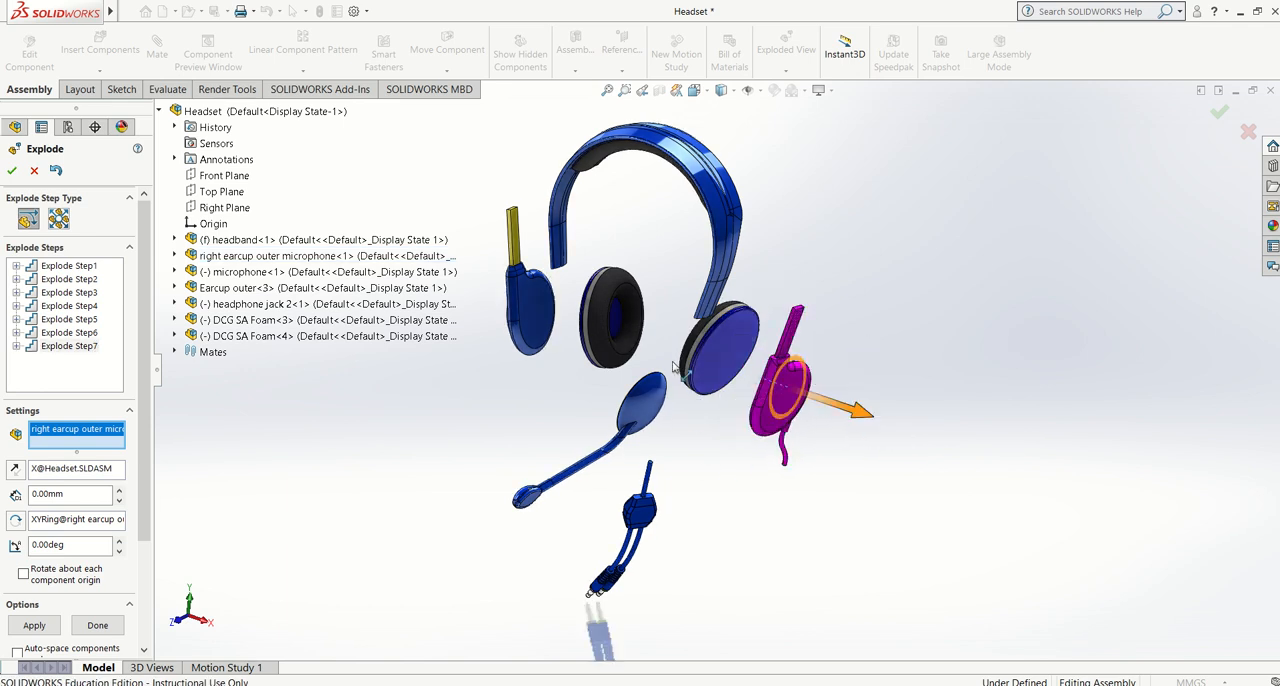
pyautogui.click(716, 395)
pyautogui.moveTo(726, 300); pyautogui.dragTo(722, 333)
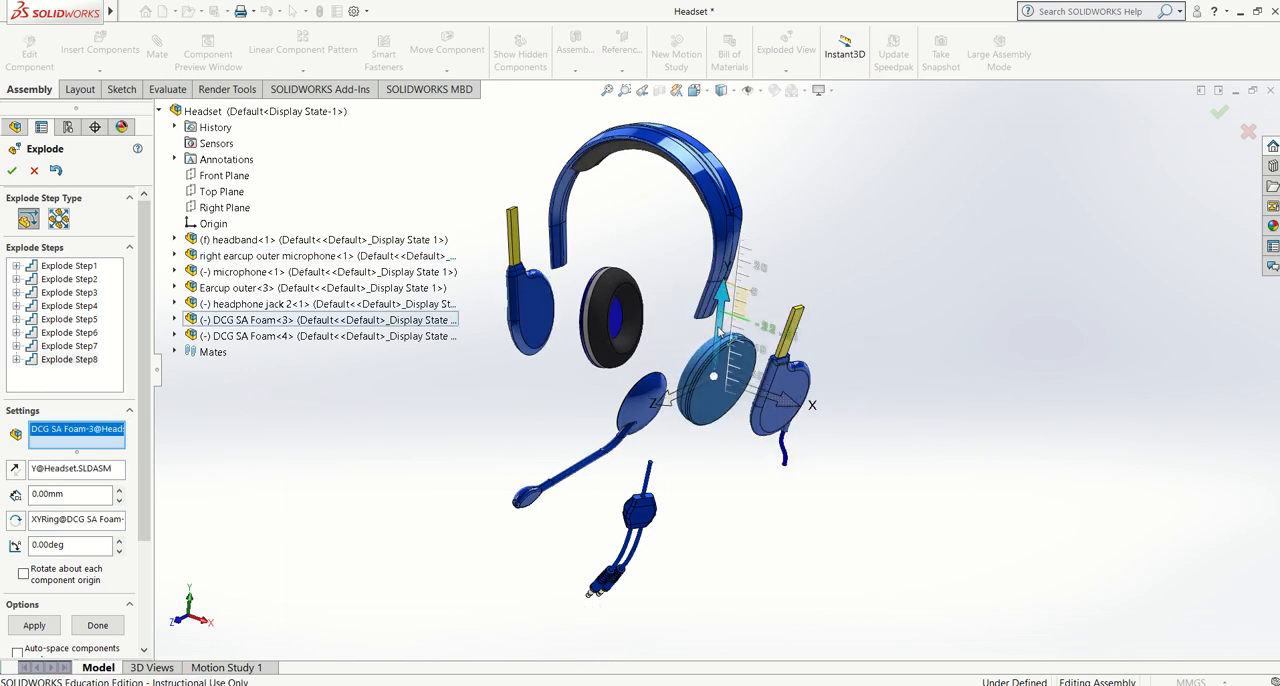
pyautogui.click(13, 172)
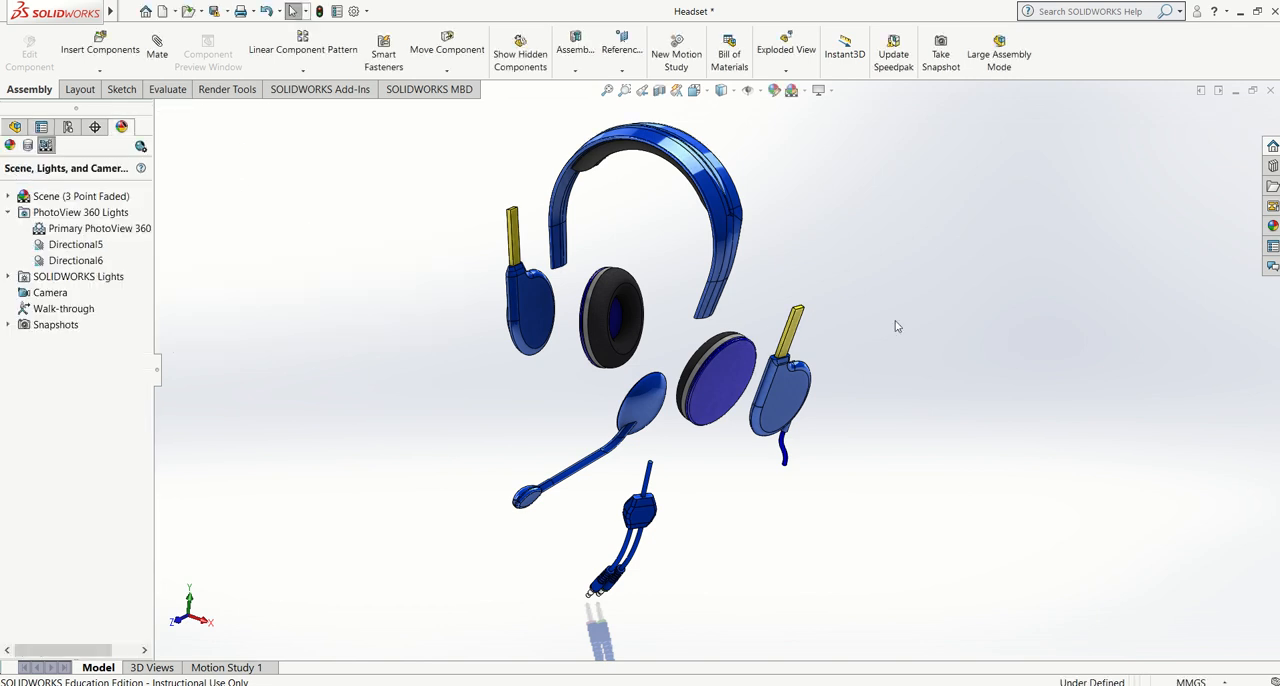
pyautogui.click(127, 12)
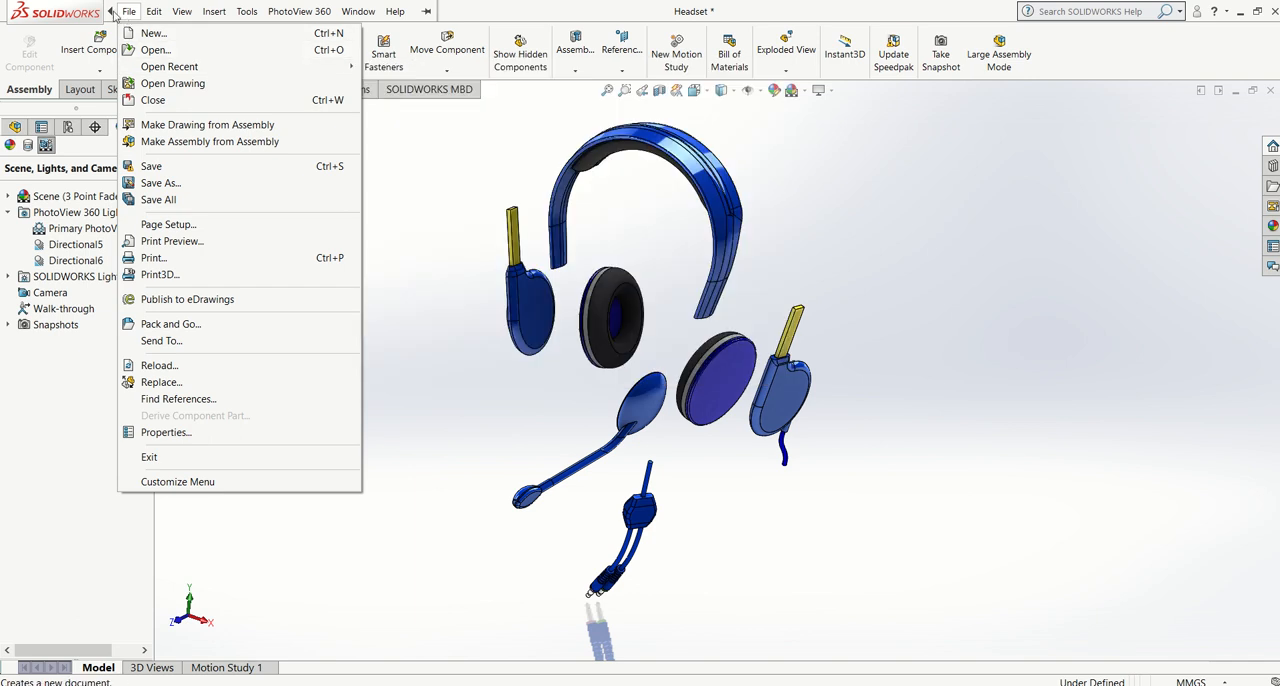
pyautogui.click(113, 12)
pyautogui.click(124, 12)
pyautogui.click(421, 188)
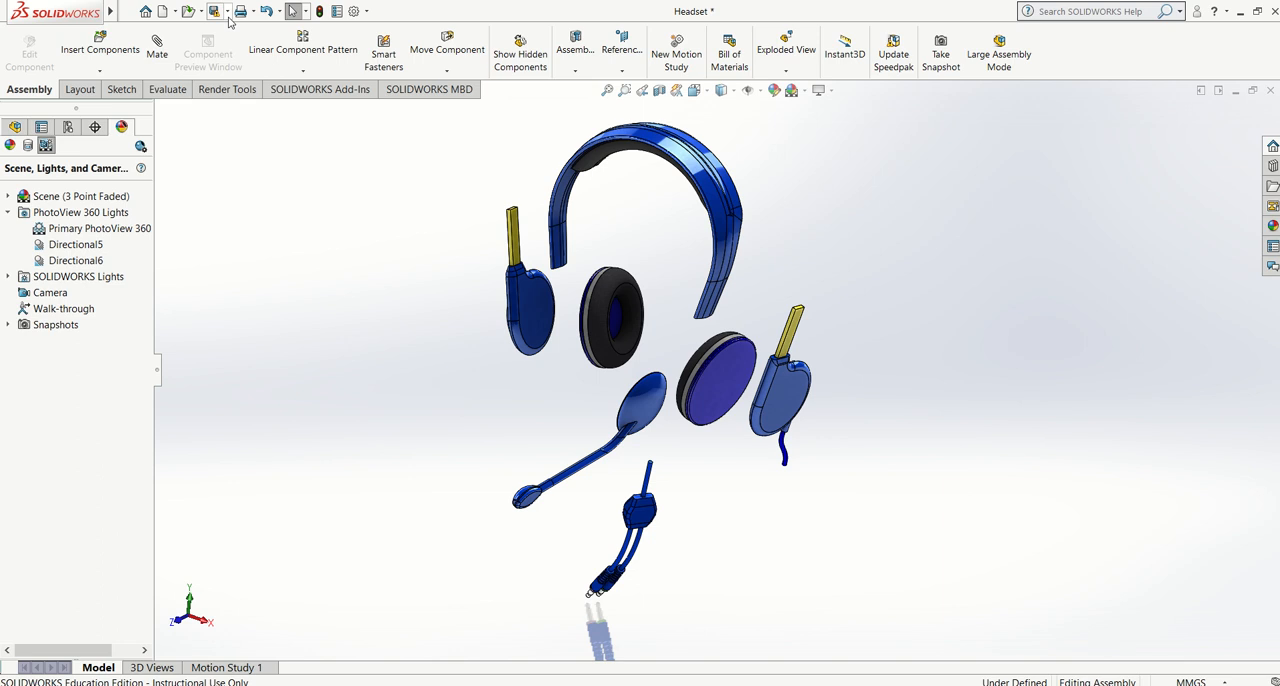
# Save the exploded assembly as a copy named "Headset exploded trial" in the Part A folder and continue in the original, accepting the version conversion
pyautogui.click(228, 12)
pyautogui.click(236, 47)
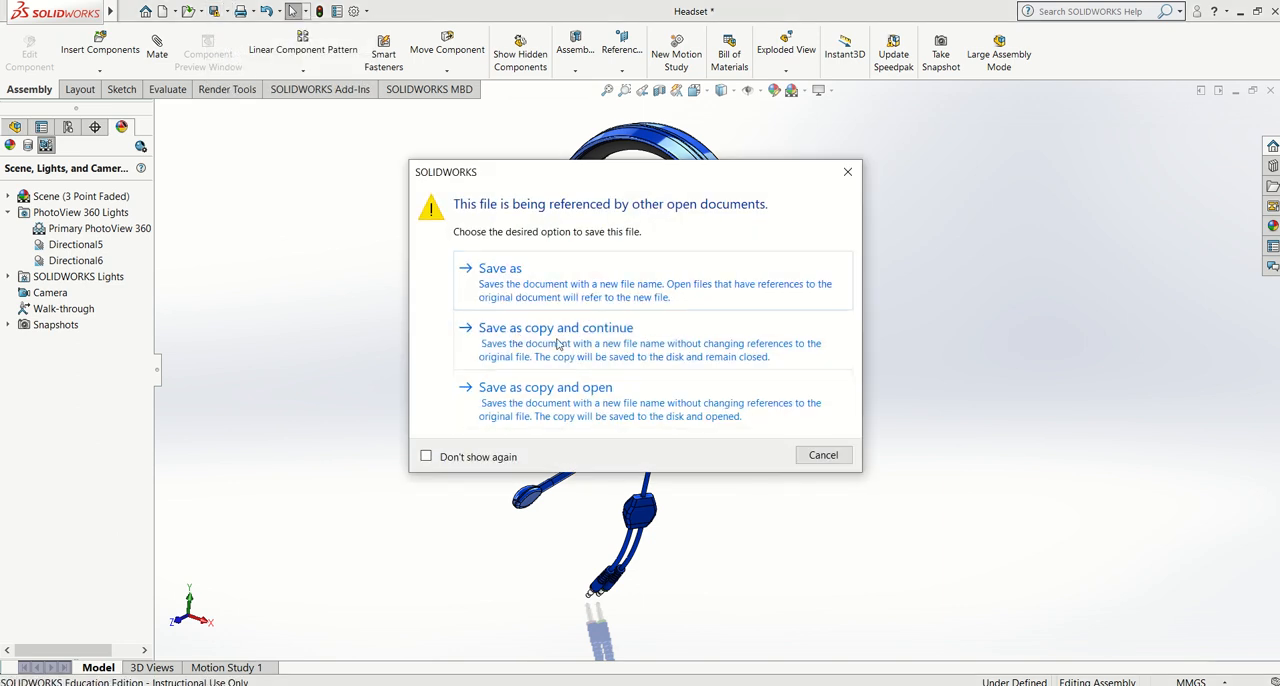
pyautogui.click(558, 344)
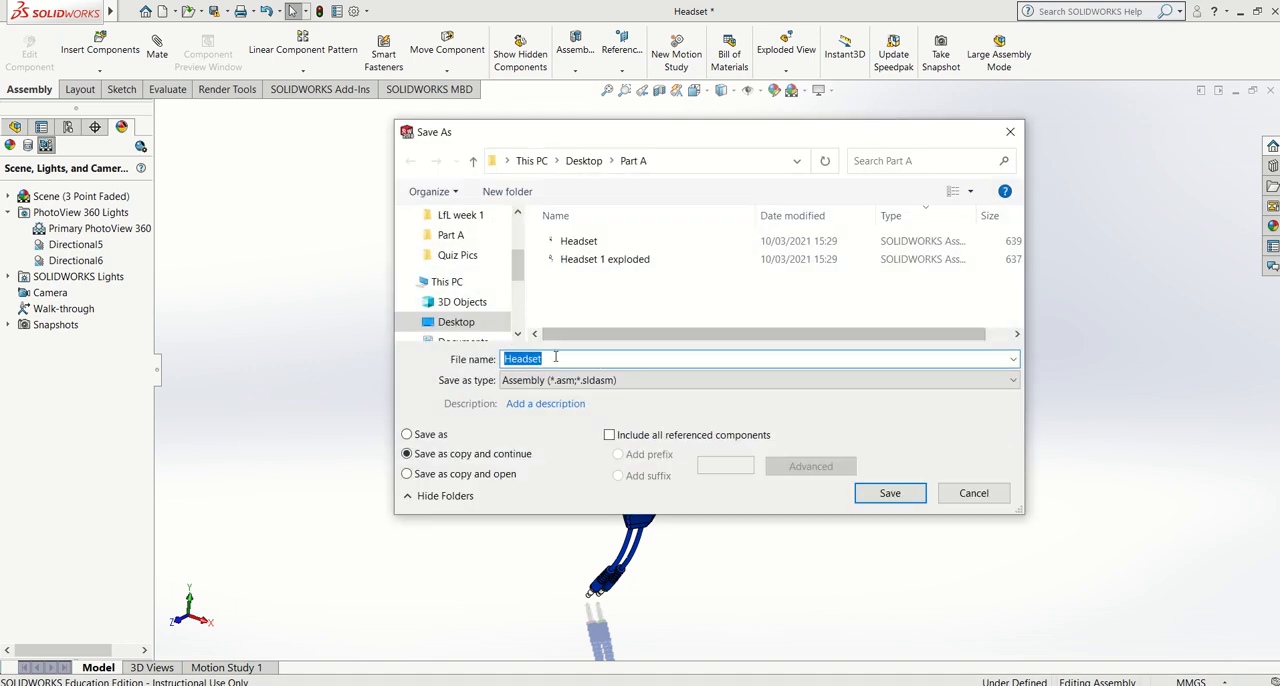
pyautogui.click(564, 357)
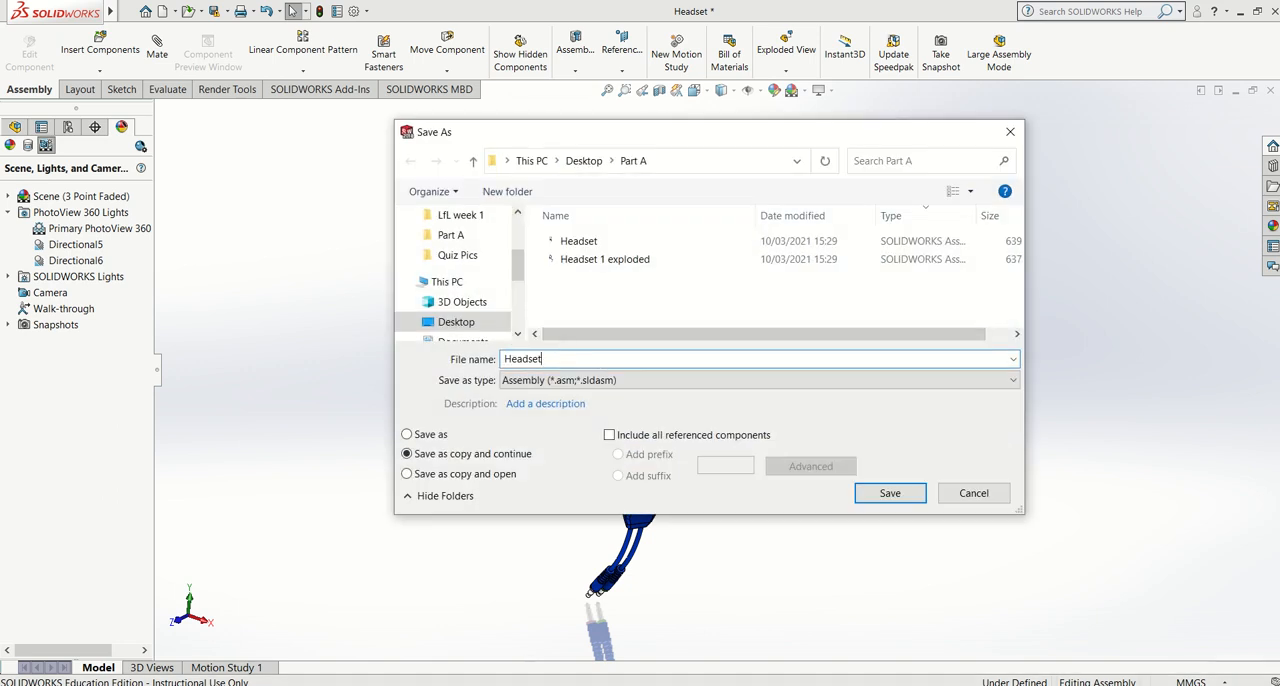
pyautogui.write('exploded trial')
pyautogui.click(895, 494)
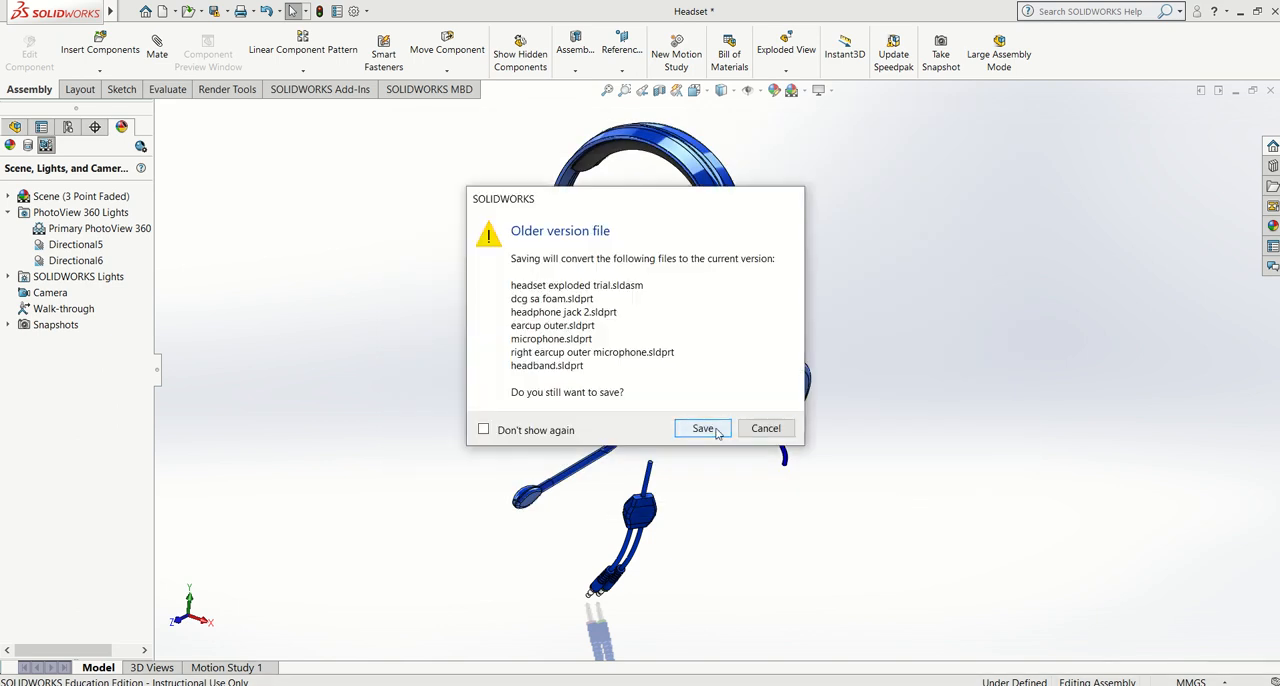
pyautogui.click(702, 428)
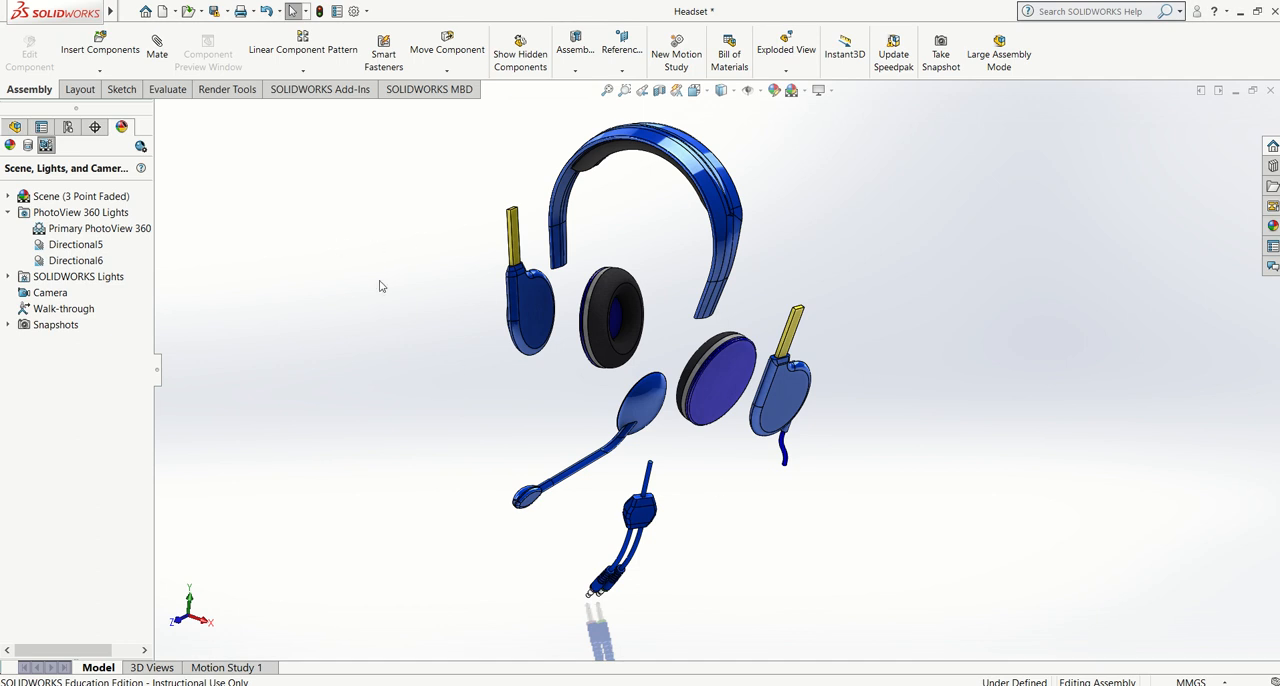
# Return to Sheet2 of the Headset drawing and load the "Headset exploded trial" assembly as the source for palette views
pyautogui.click(1236, 90)
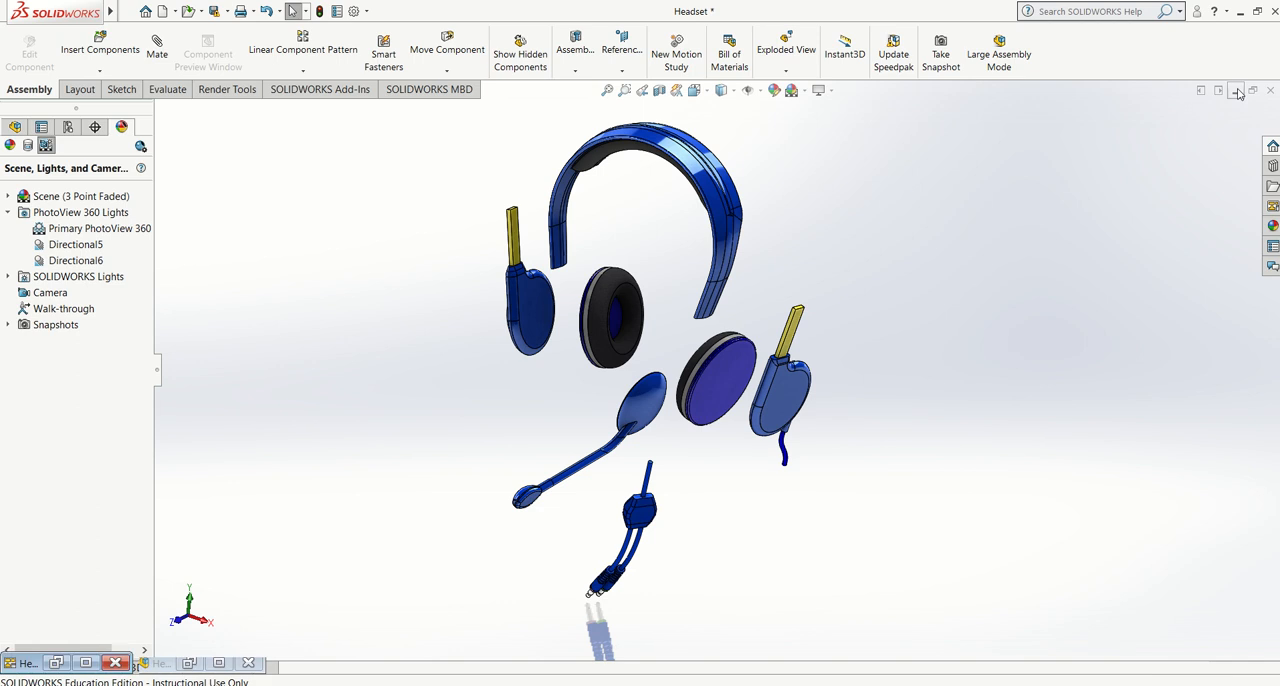
pyautogui.click(86, 662)
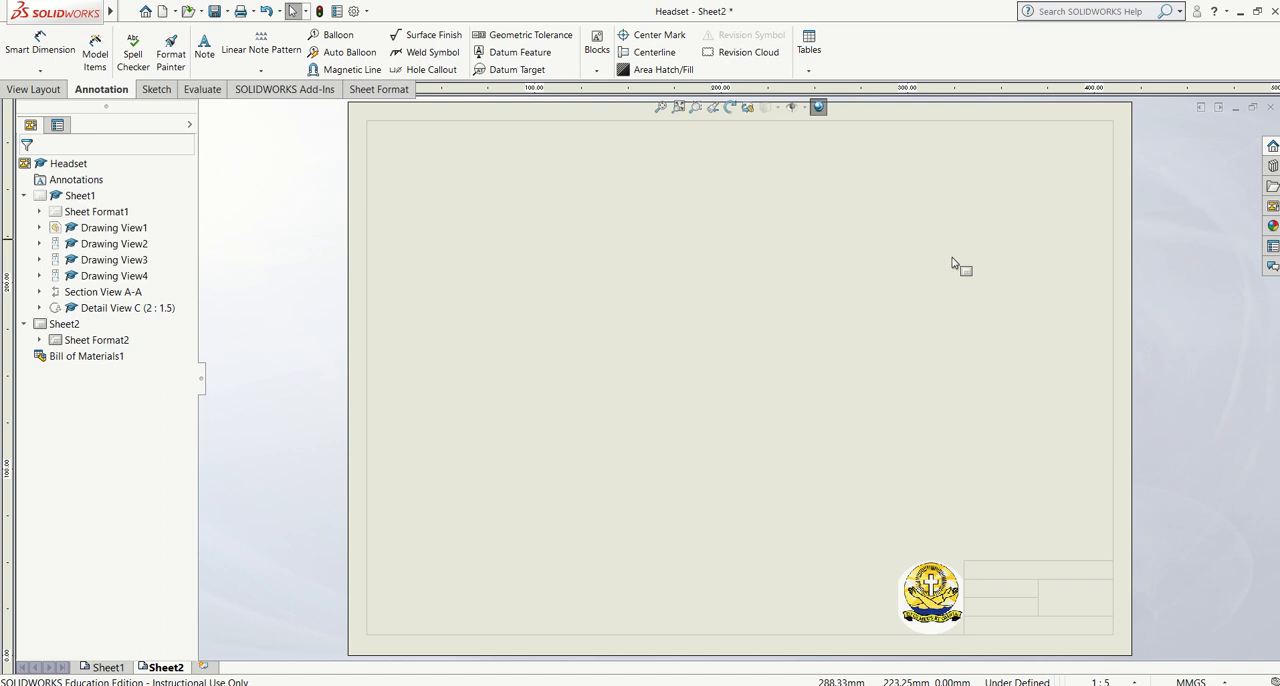
pyautogui.click(1273, 210)
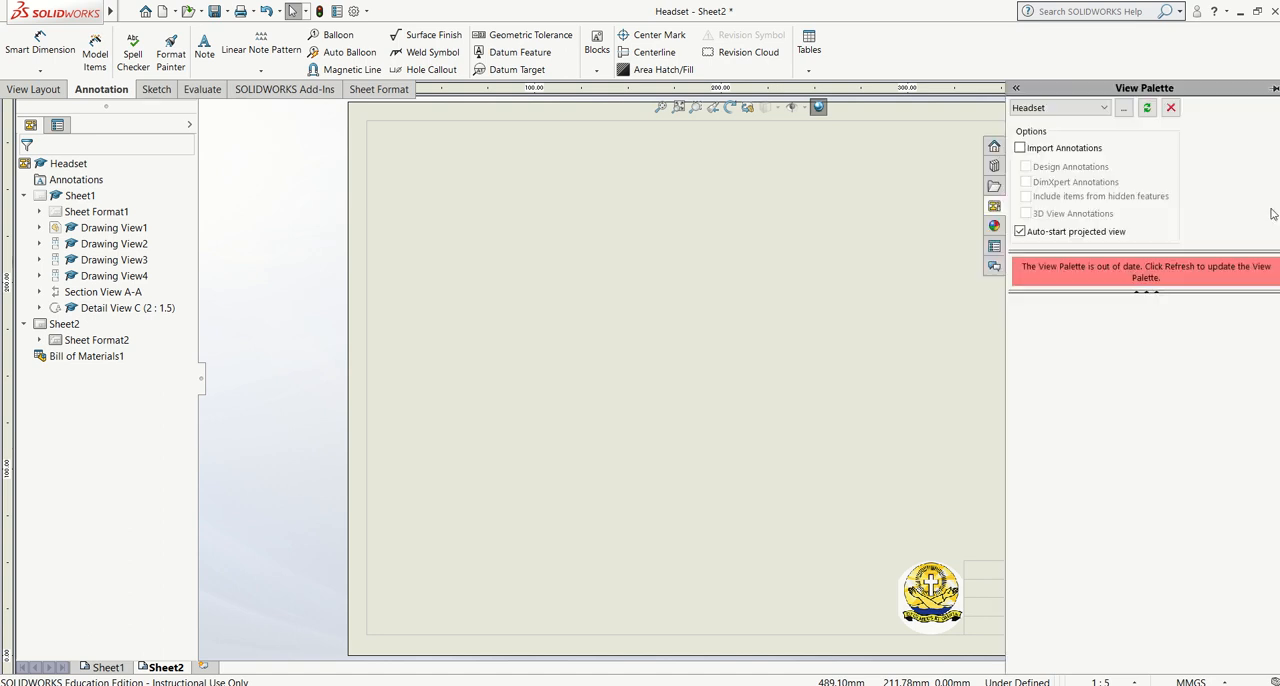
pyautogui.click(1066, 110)
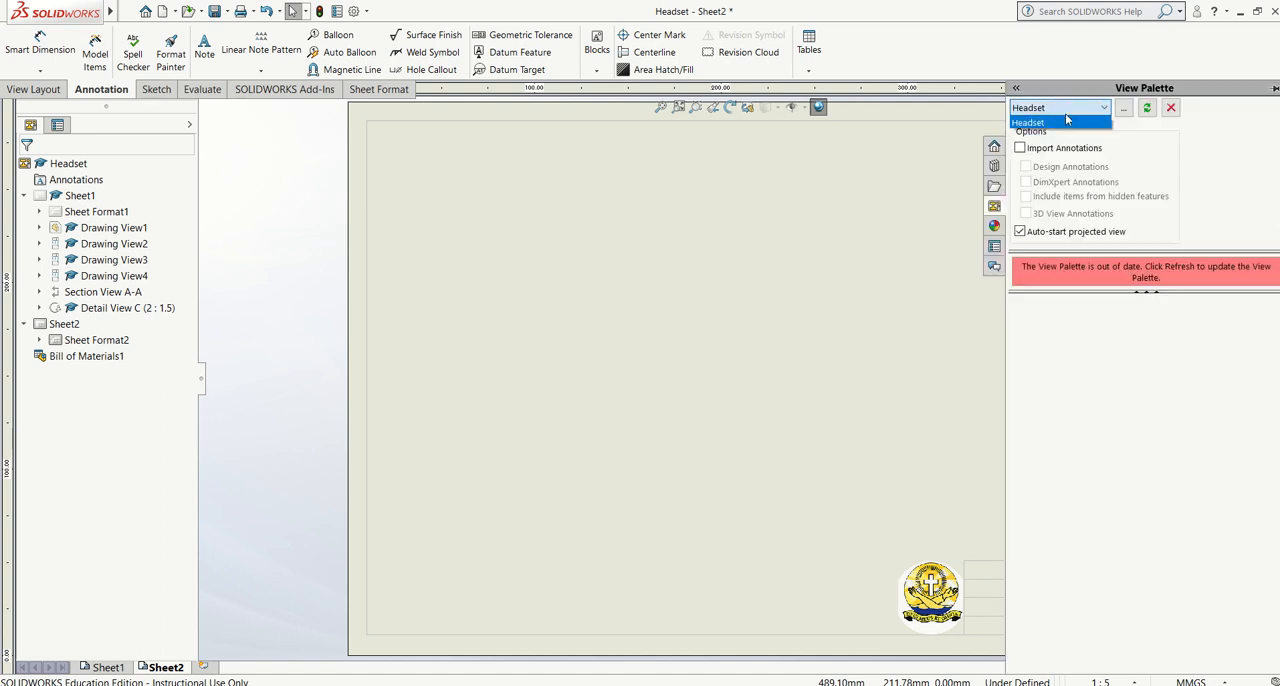
pyautogui.click(1123, 110)
pyautogui.click(1123, 110)
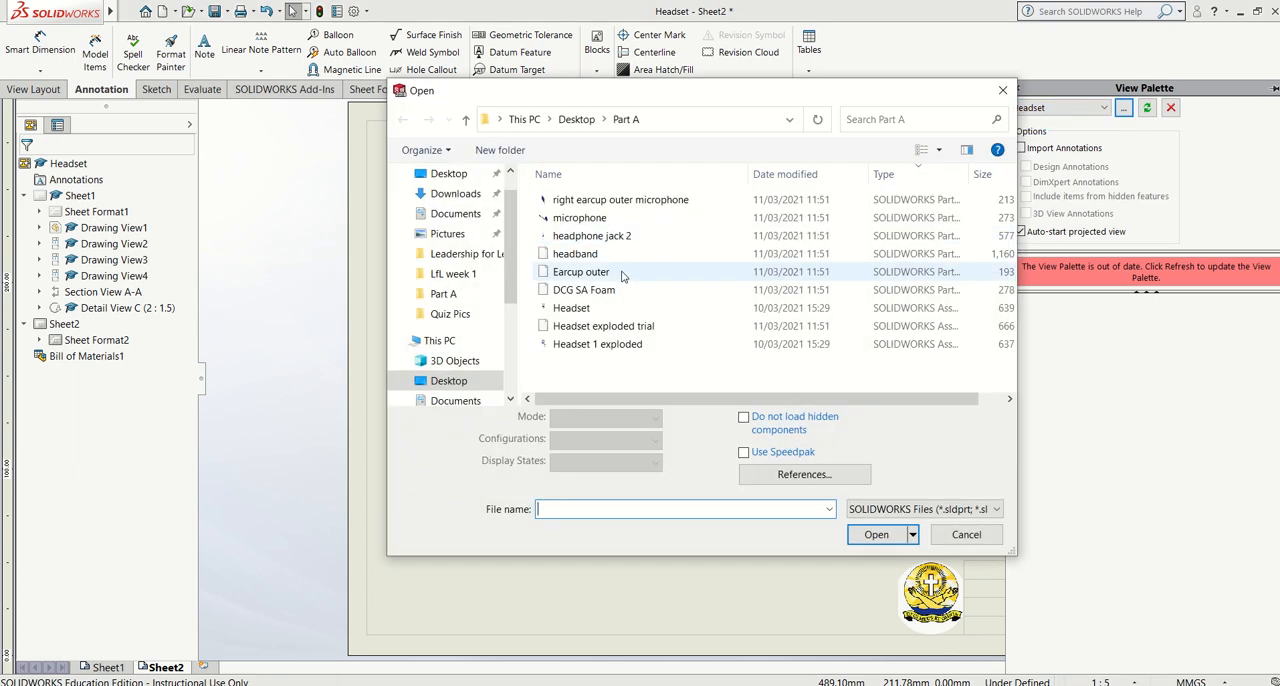
pyautogui.click(603, 328)
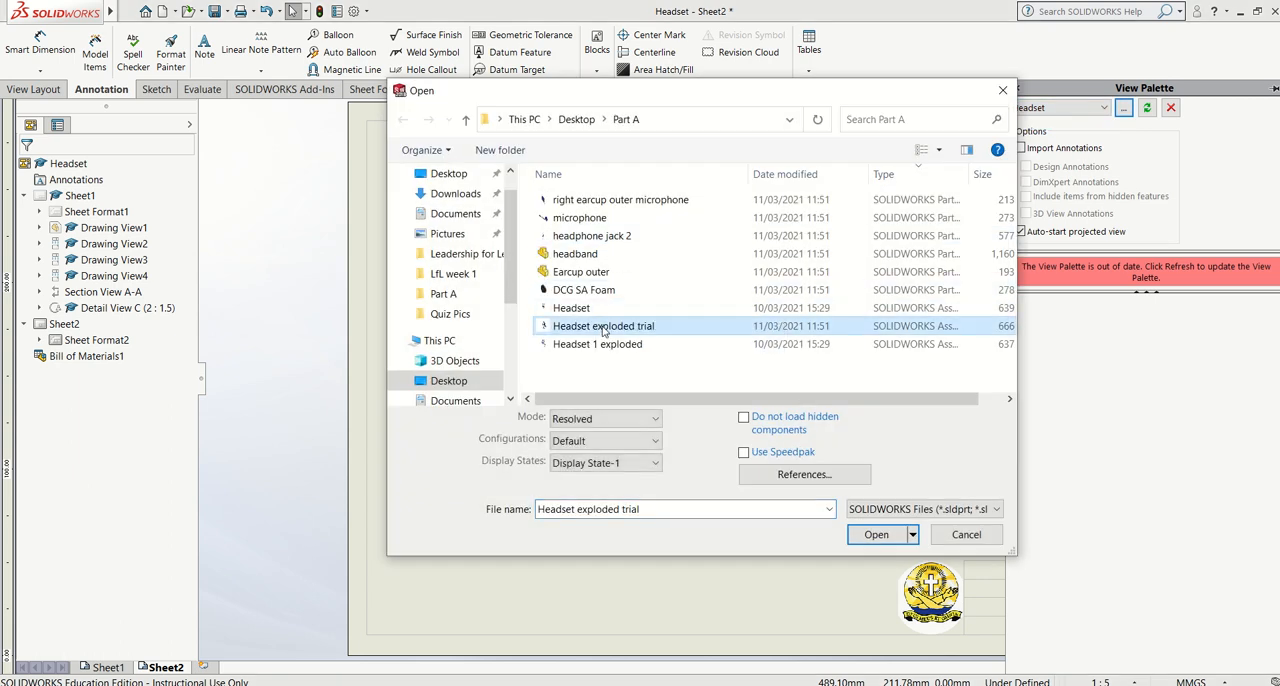
pyautogui.click(874, 534)
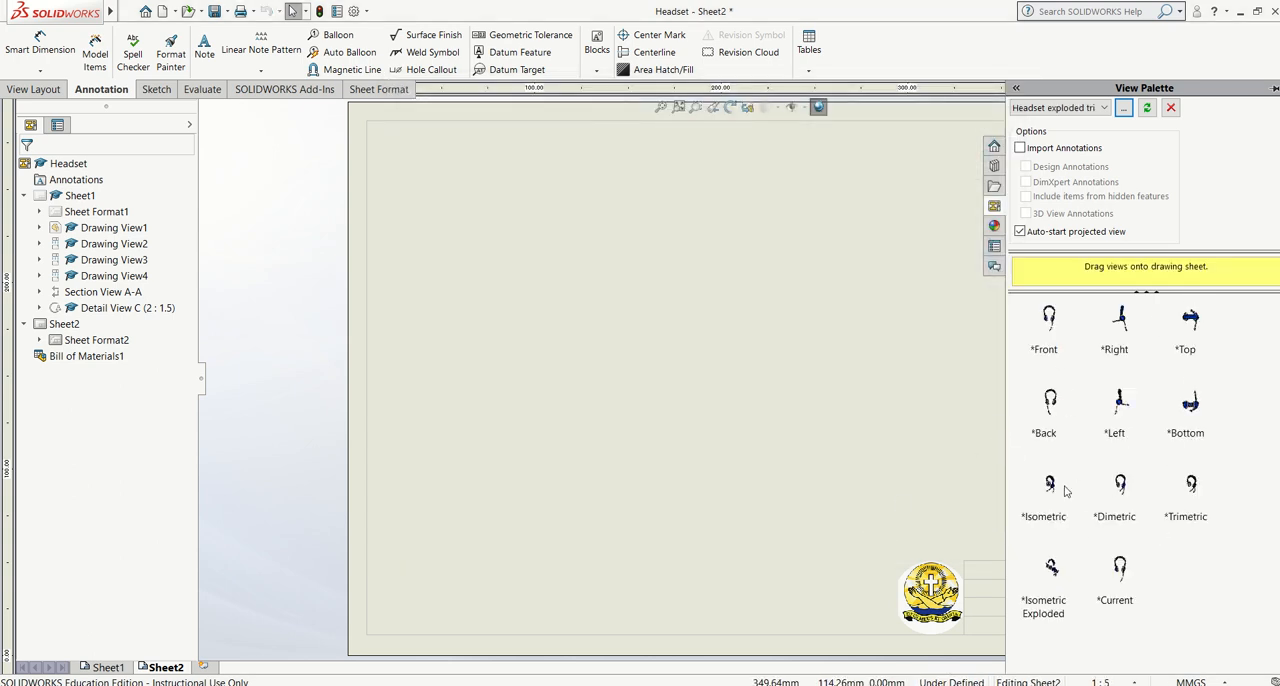
# Place the isometric view of the Headset exploded trial assembly on Sheet2 and give it a custom scale of 1:2
pyautogui.click(1053, 603)
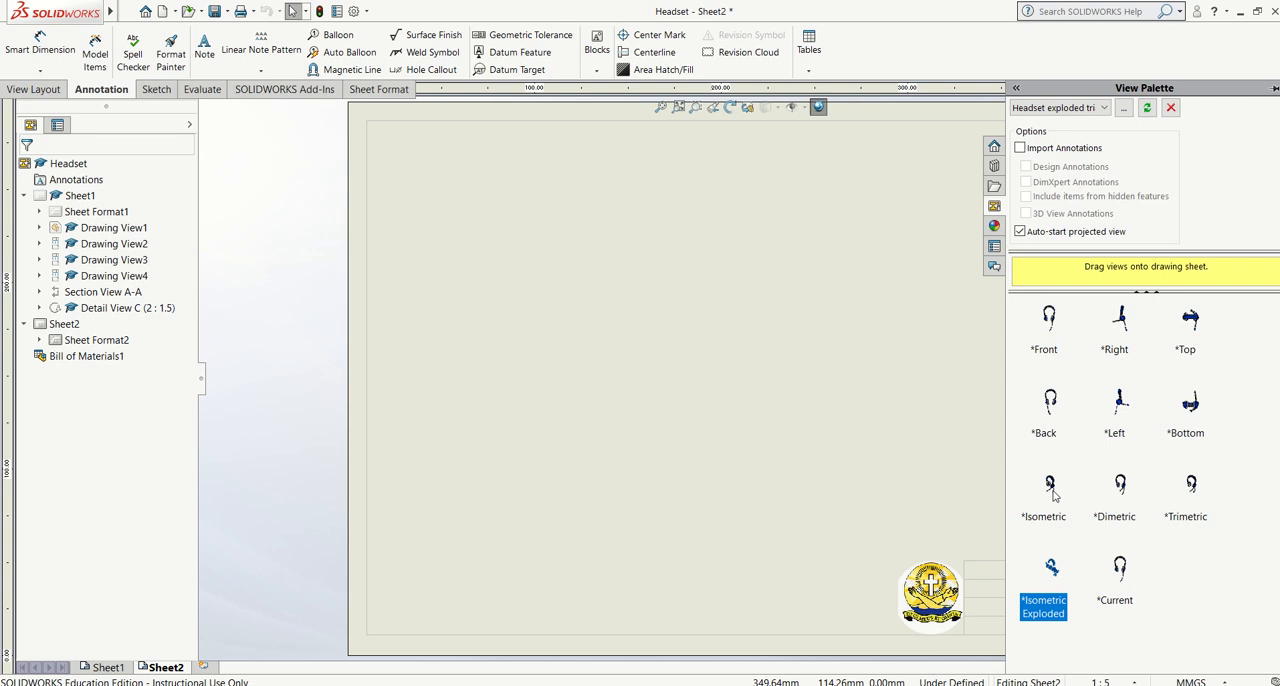
pyautogui.moveTo(1052, 487)
pyautogui.mouseDown()
pyautogui.moveTo(771, 343)
pyautogui.moveTo(564, 356)
pyautogui.mouseUp()
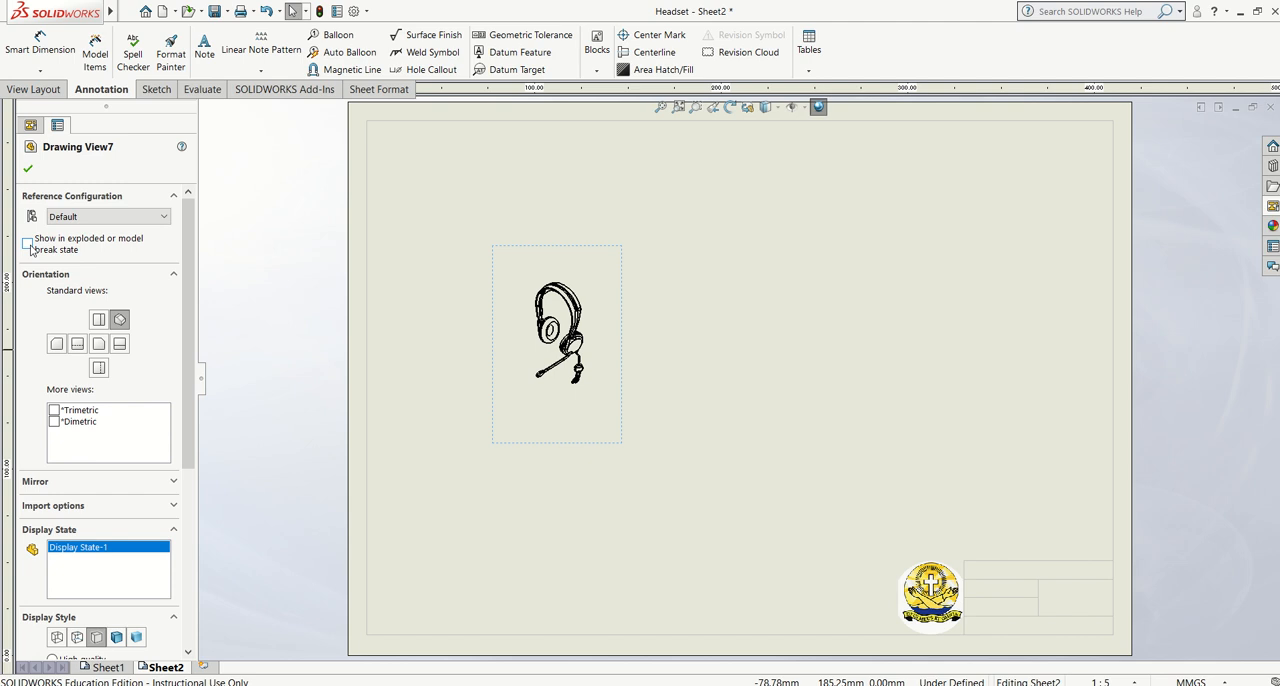
pyautogui.scroll(-3, 183, 407)
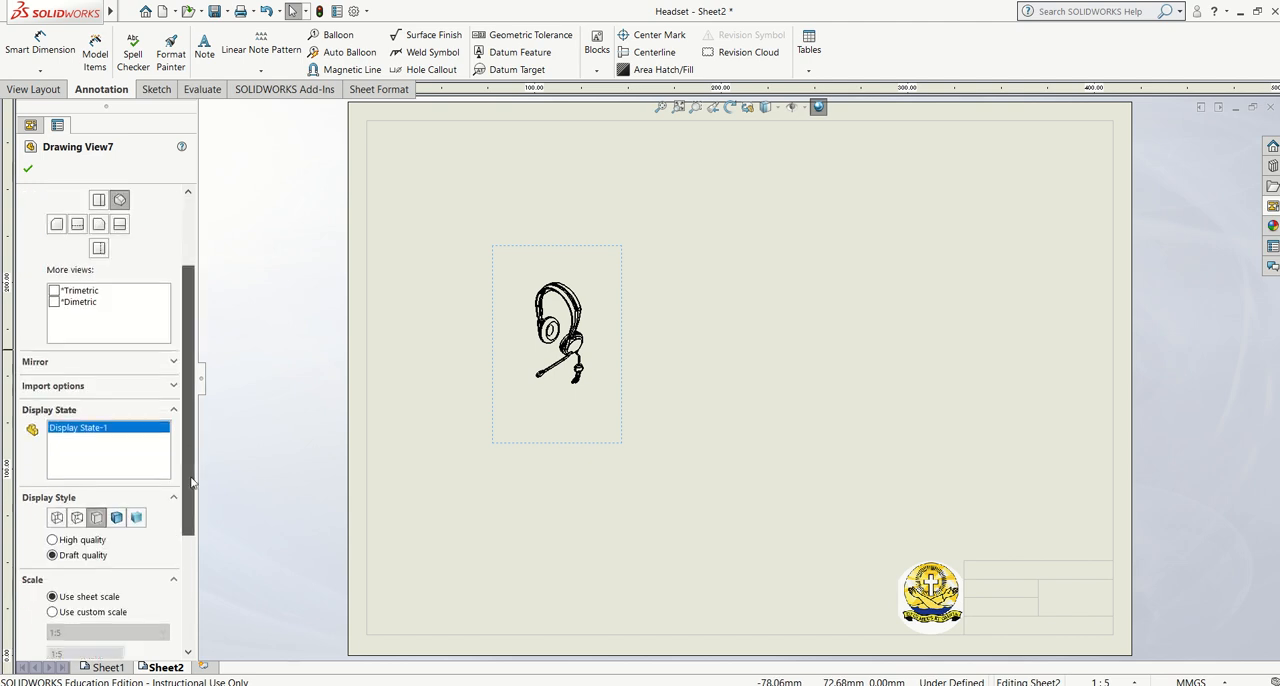
pyautogui.click(110, 542)
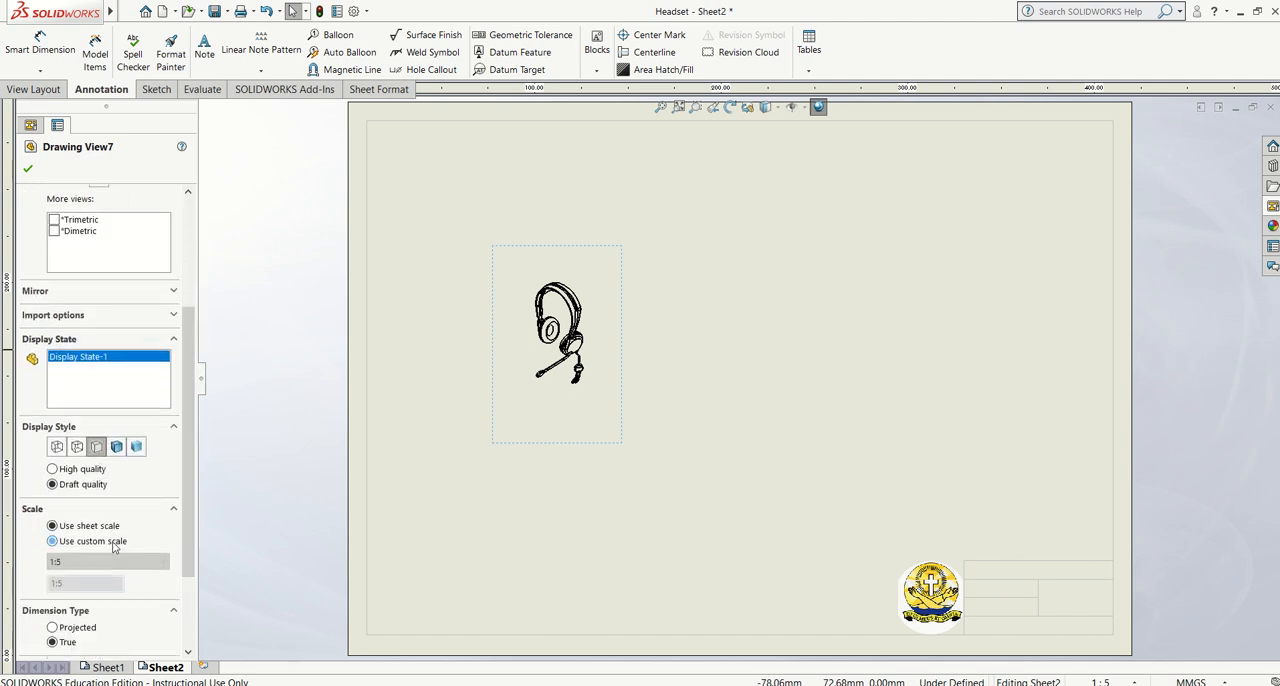
pyautogui.click(110, 561)
pyautogui.click(72, 428)
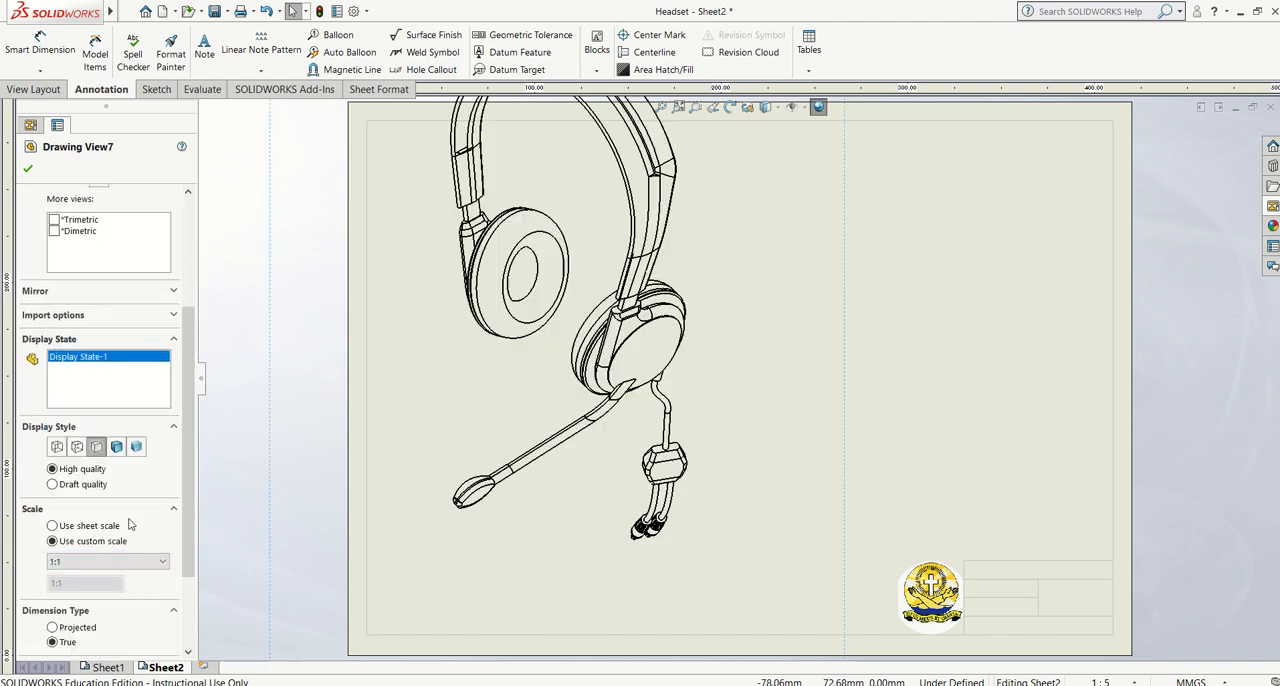
pyautogui.moveTo(849, 287); pyautogui.dragTo(876, 339)
pyautogui.click(97, 563)
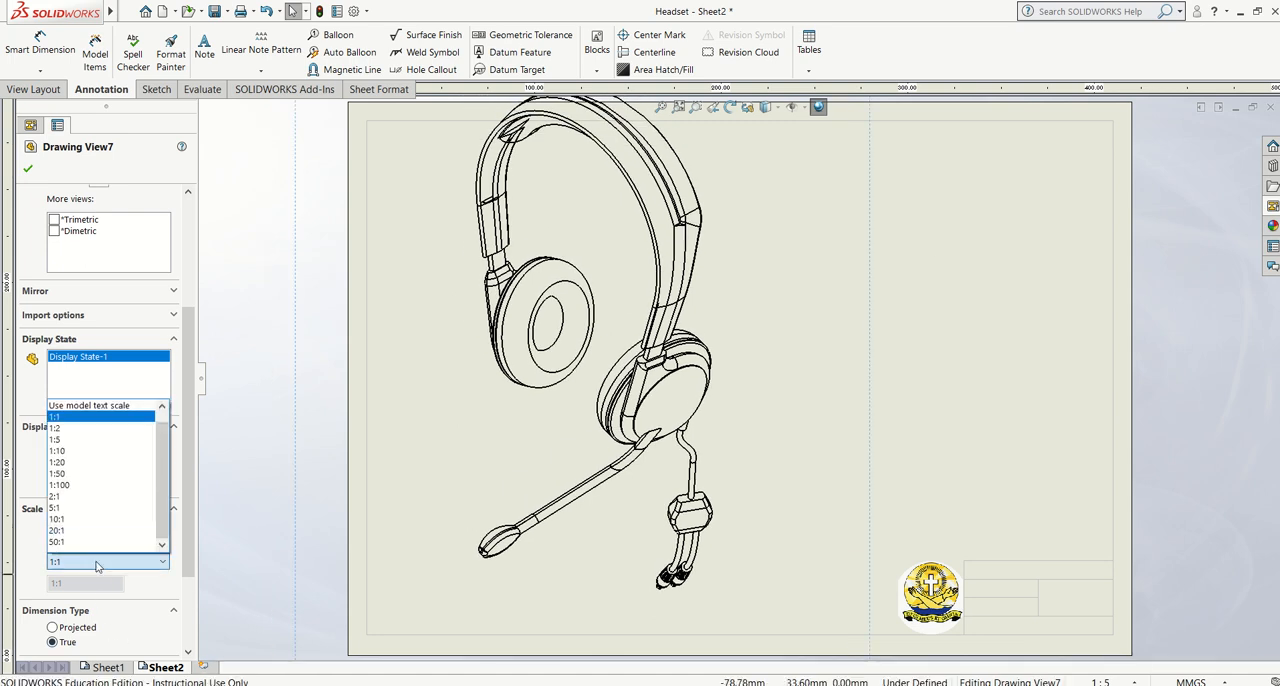
pyautogui.click(80, 428)
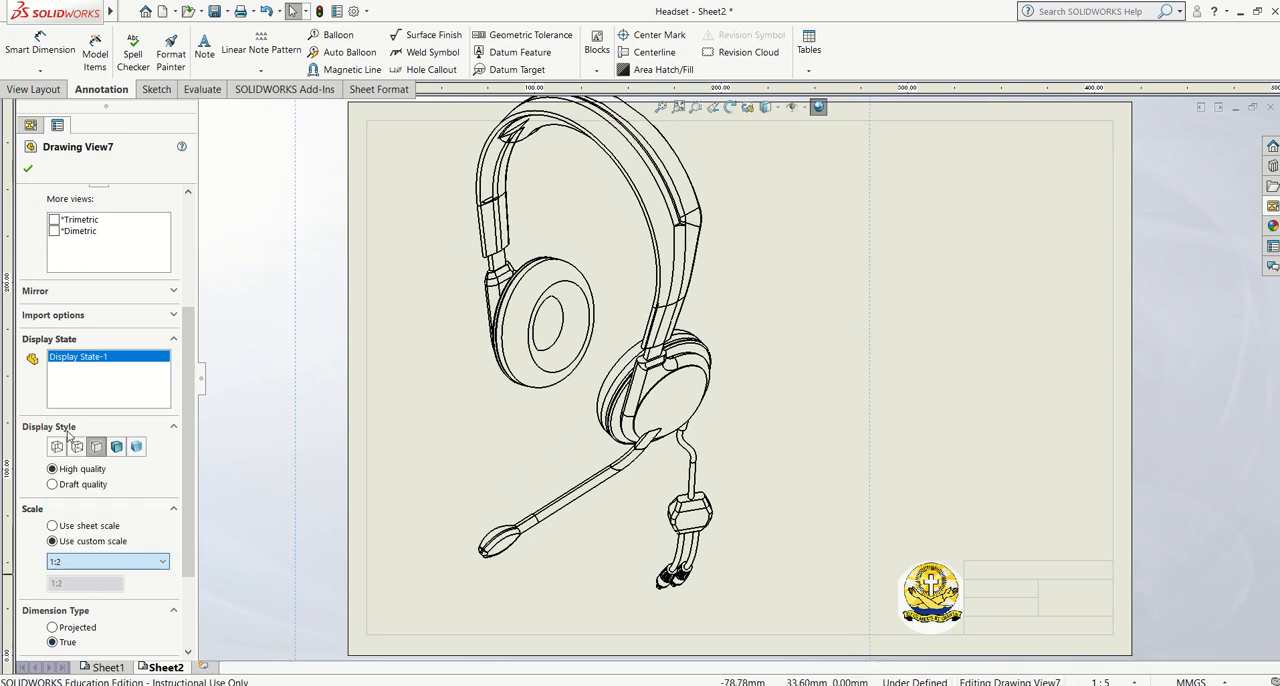
# Set the assembly view's display style to Shaded and show it in the exploded state ExplView1
pyautogui.click(136, 446)
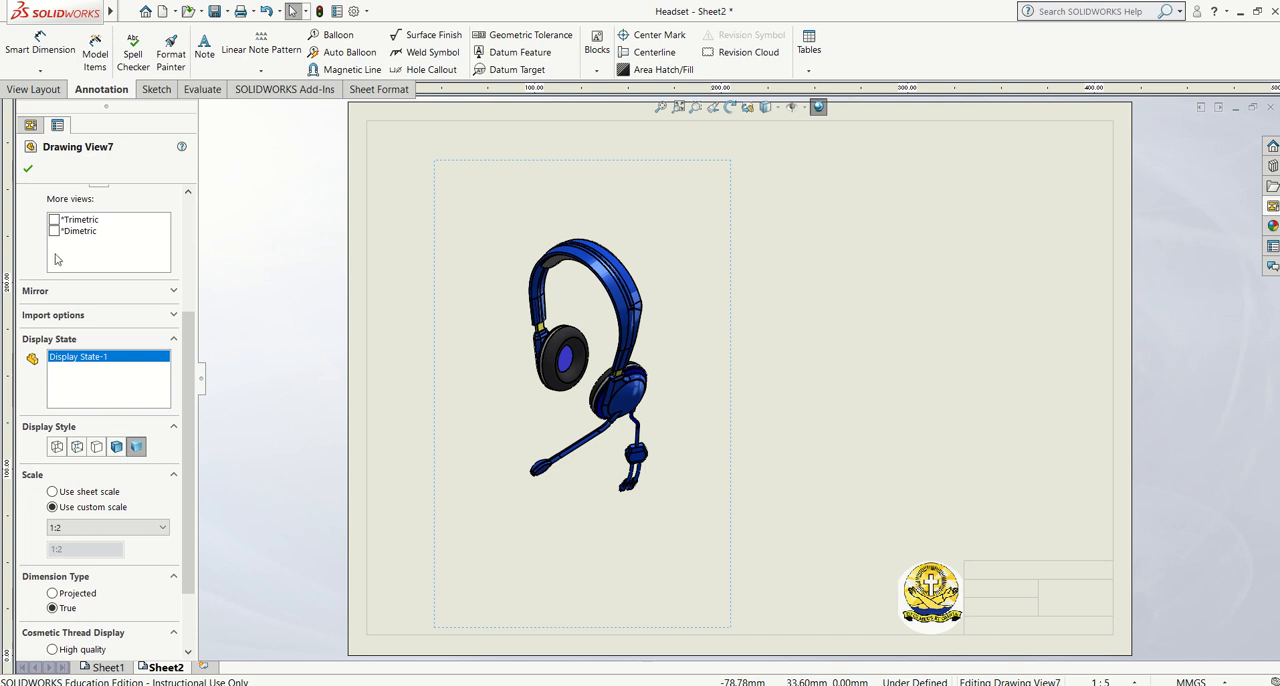
pyautogui.scroll(3, 55, 259)
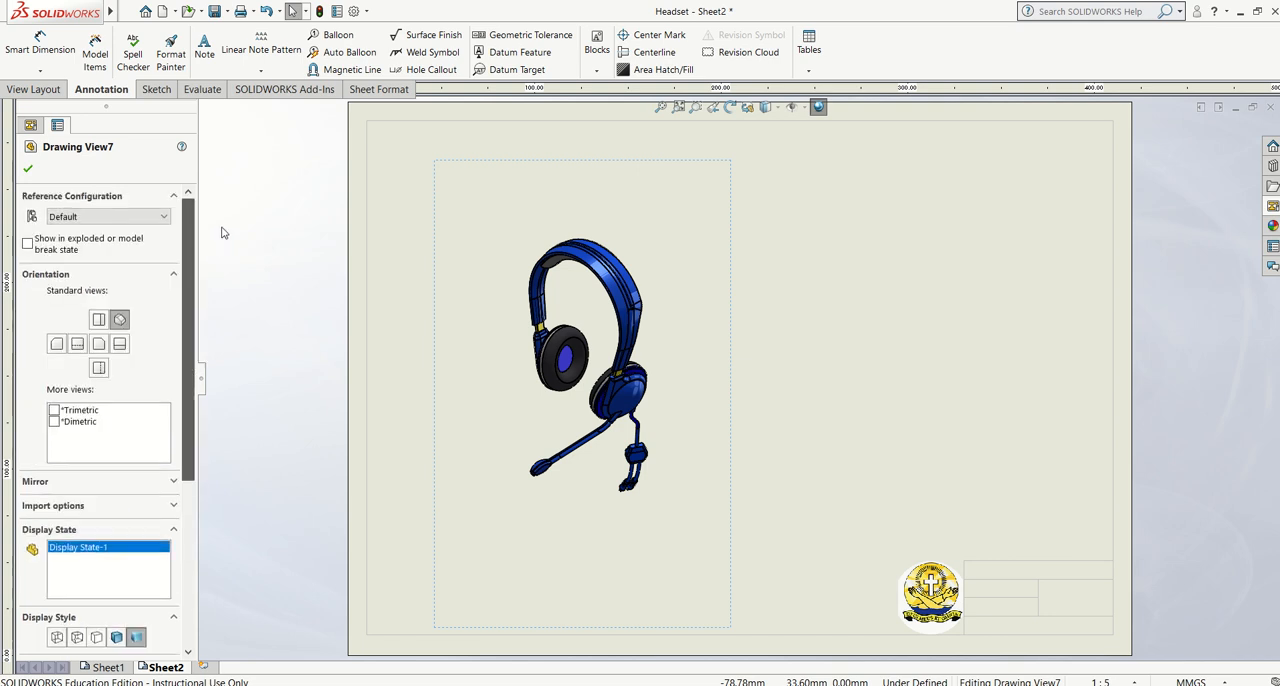
pyautogui.click(27, 243)
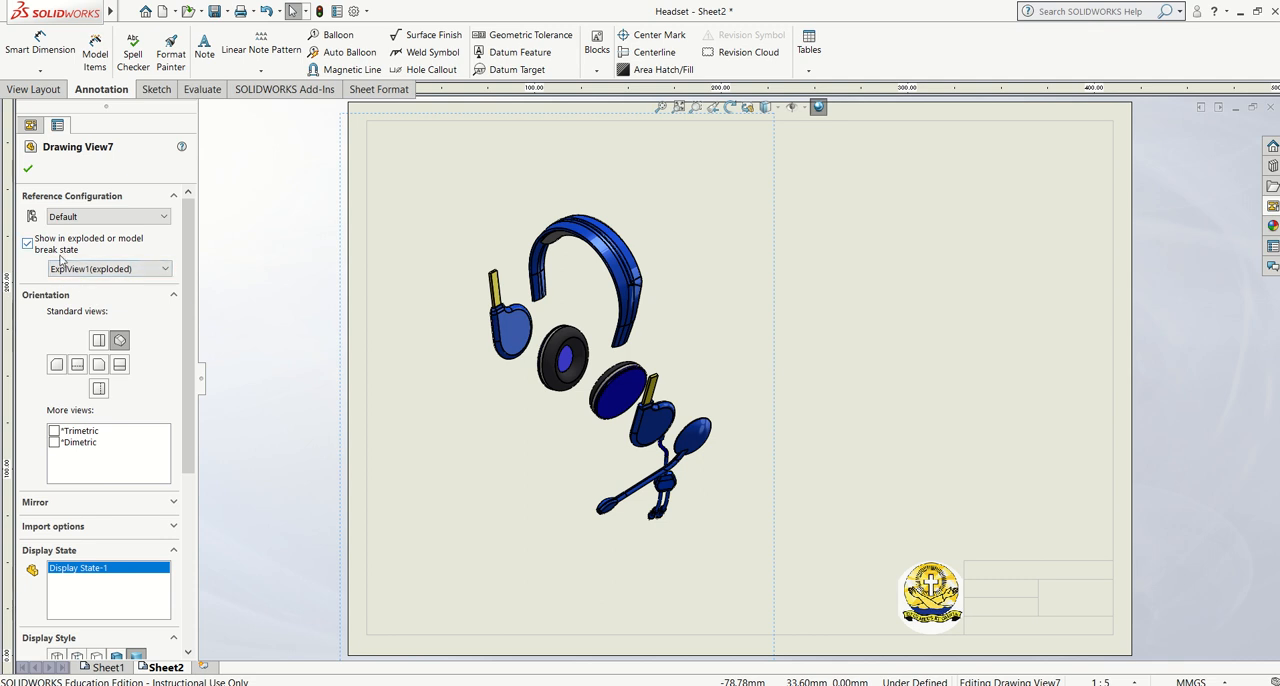
pyautogui.click(115, 270)
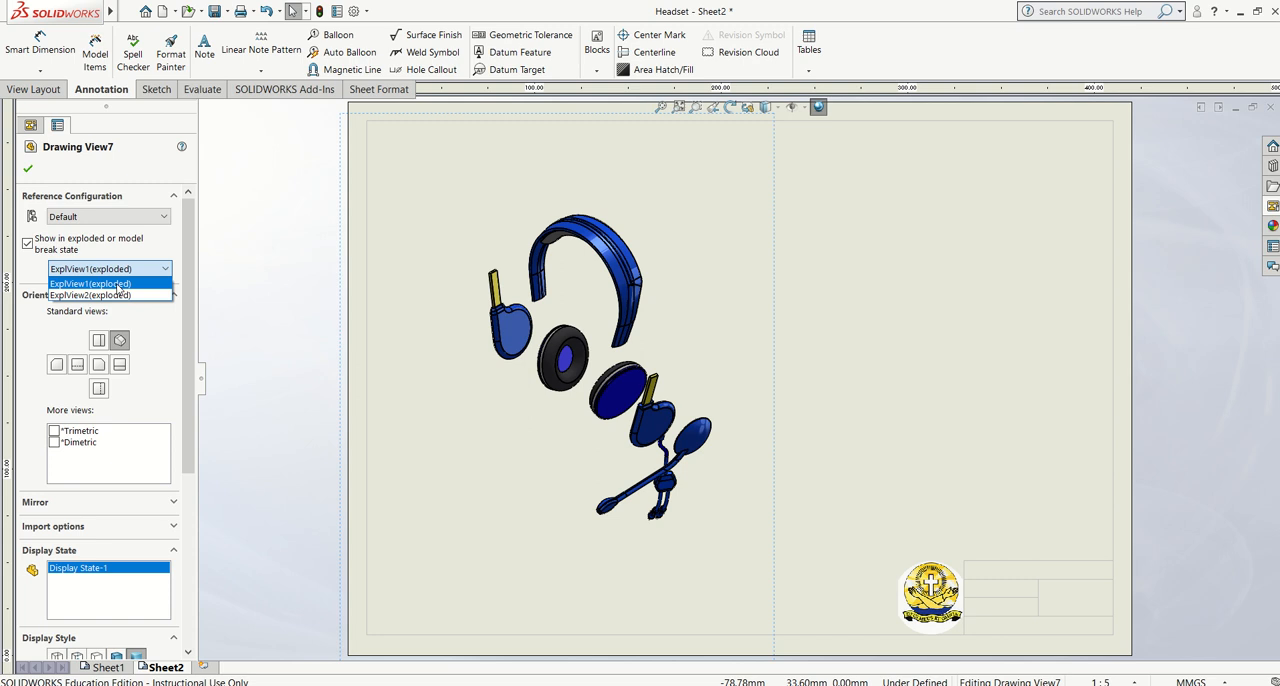
pyautogui.click(117, 295)
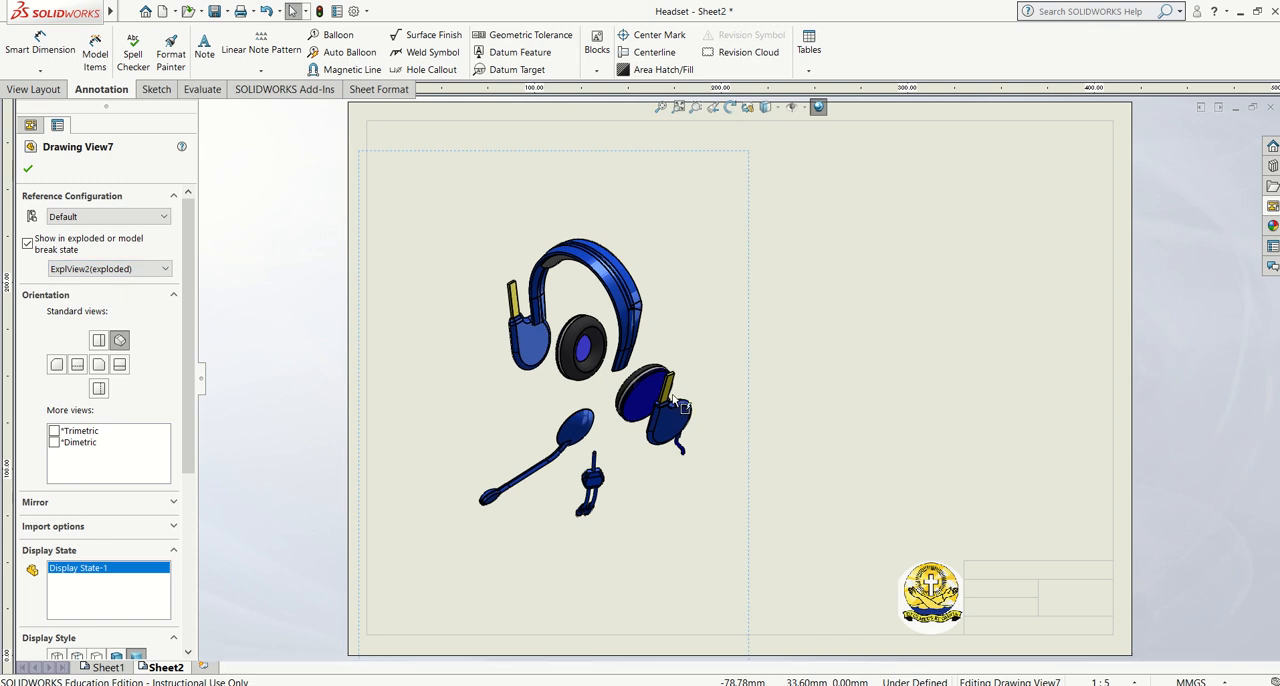
pyautogui.click(150, 270)
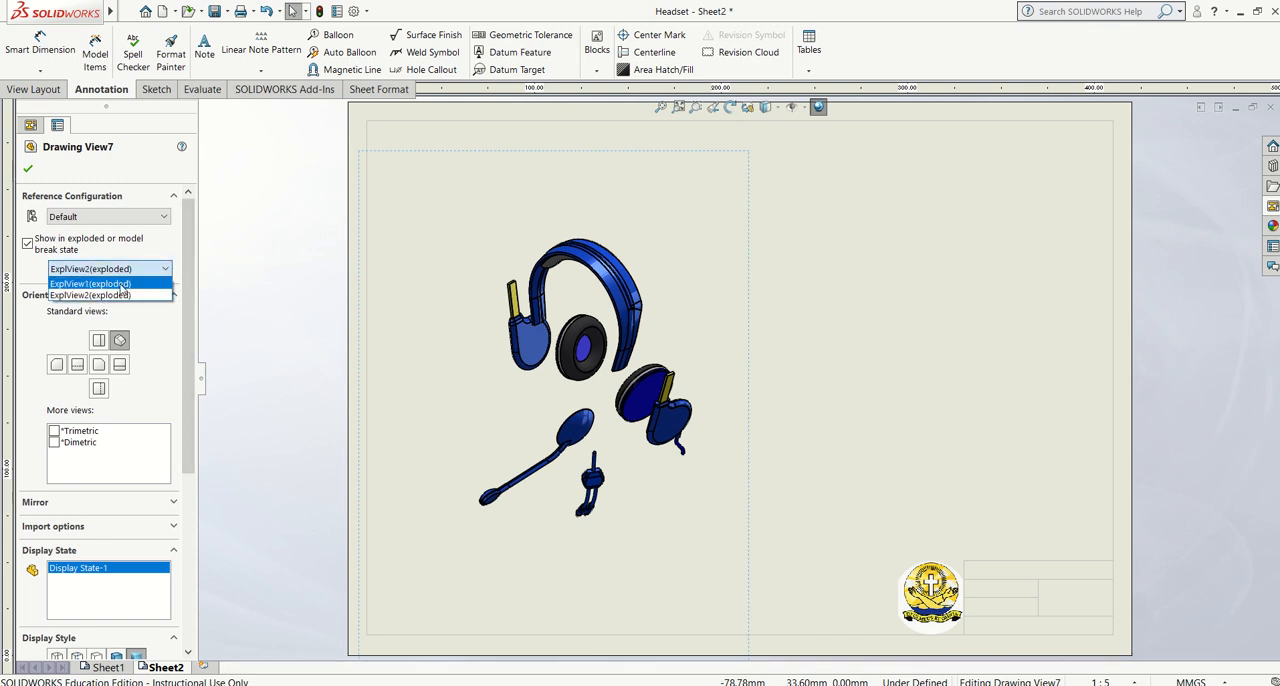
pyautogui.click(120, 284)
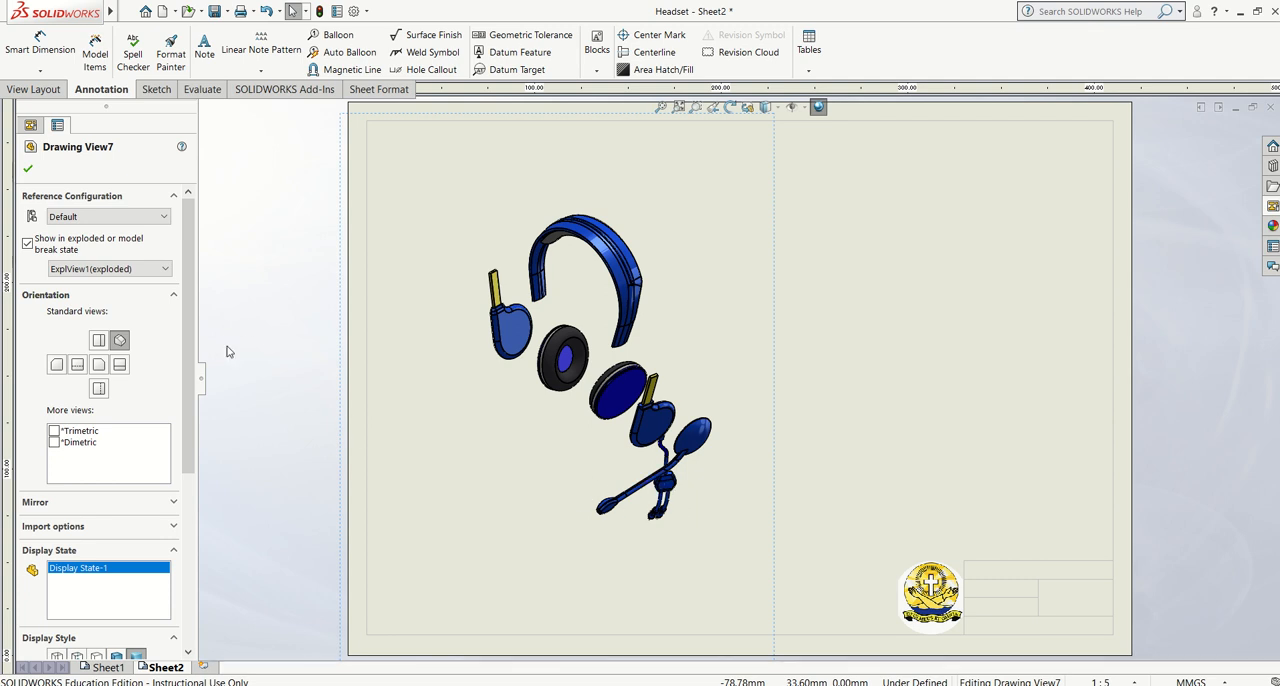
pyautogui.click(27, 171)
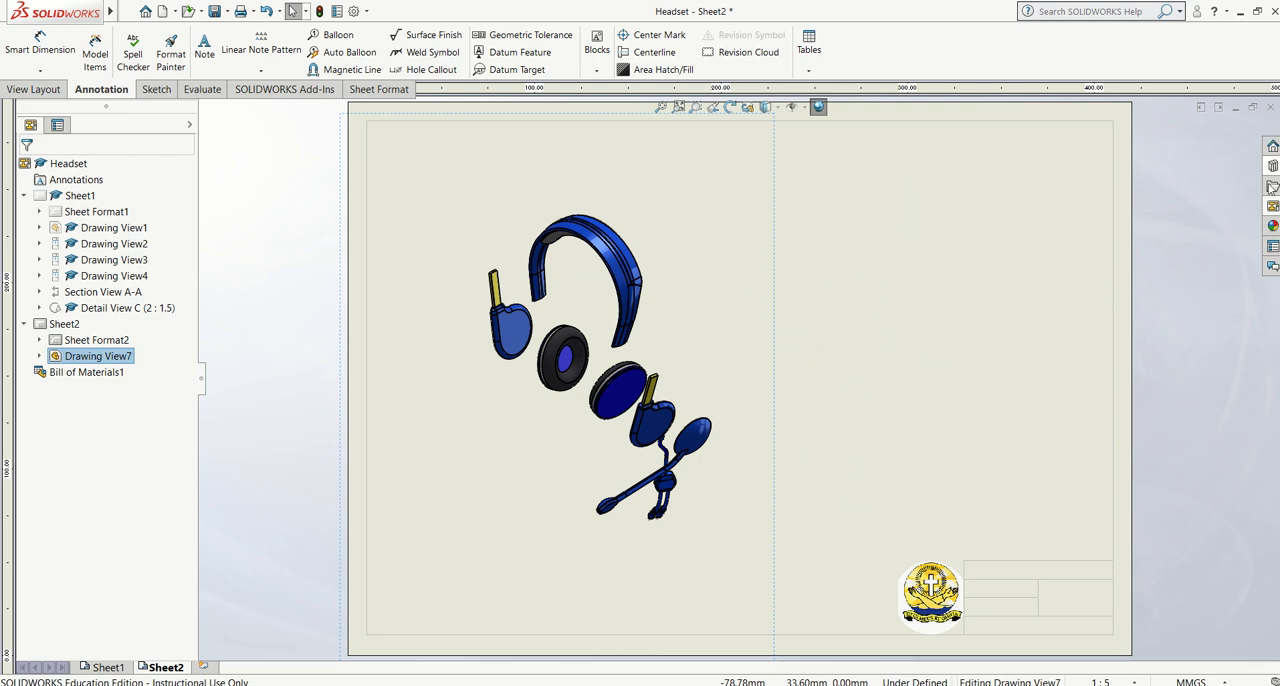
# Load the headband part from the Part A folder and place its isometric view at the sheet's upper right
pyautogui.click(1272, 206)
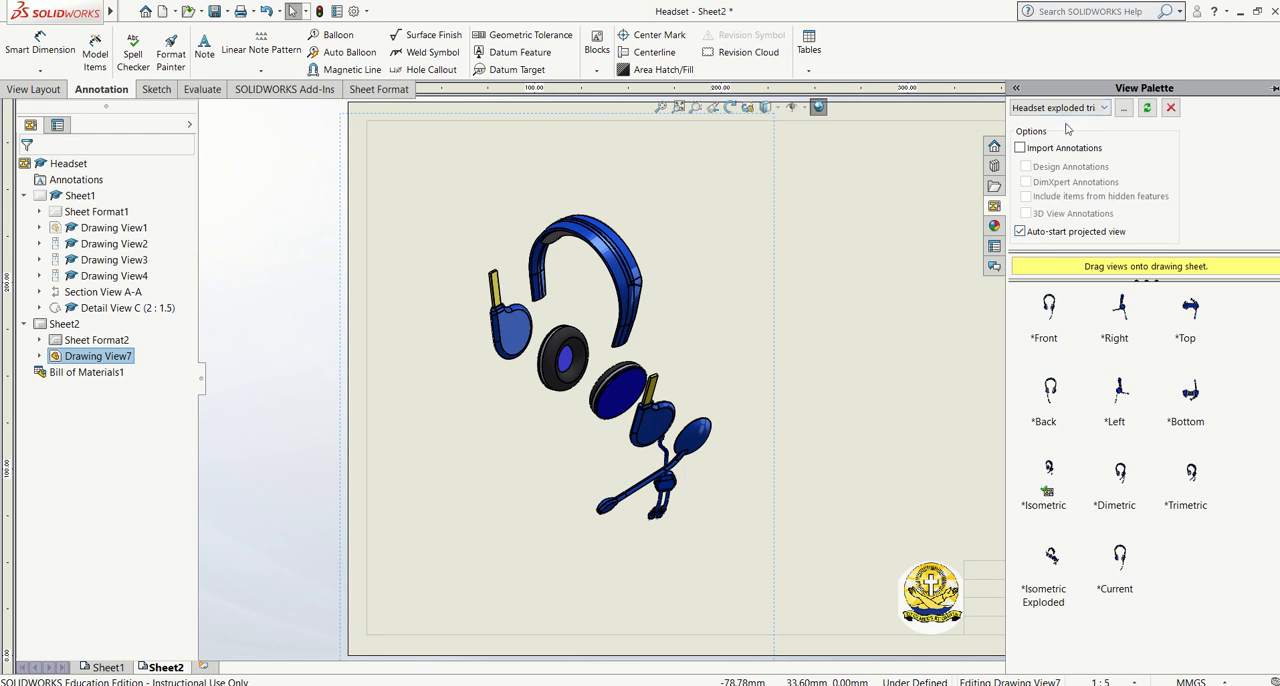
pyautogui.click(1124, 108)
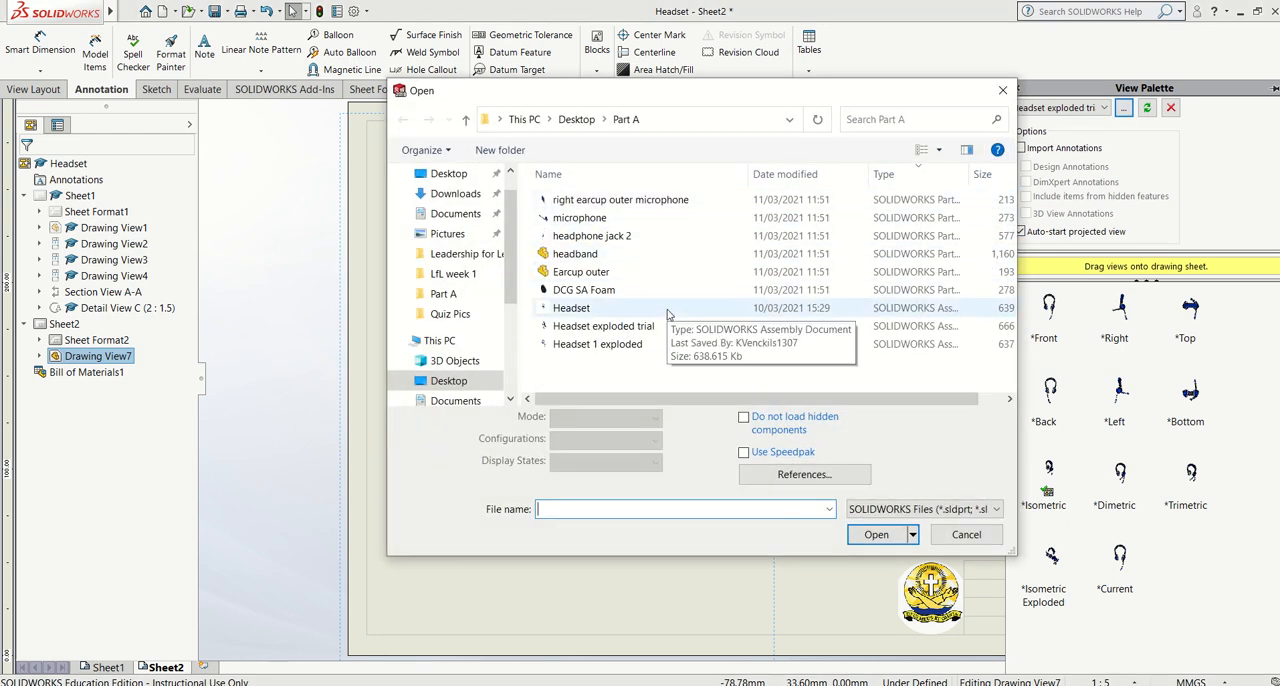
pyautogui.click(662, 253)
pyautogui.click(875, 508)
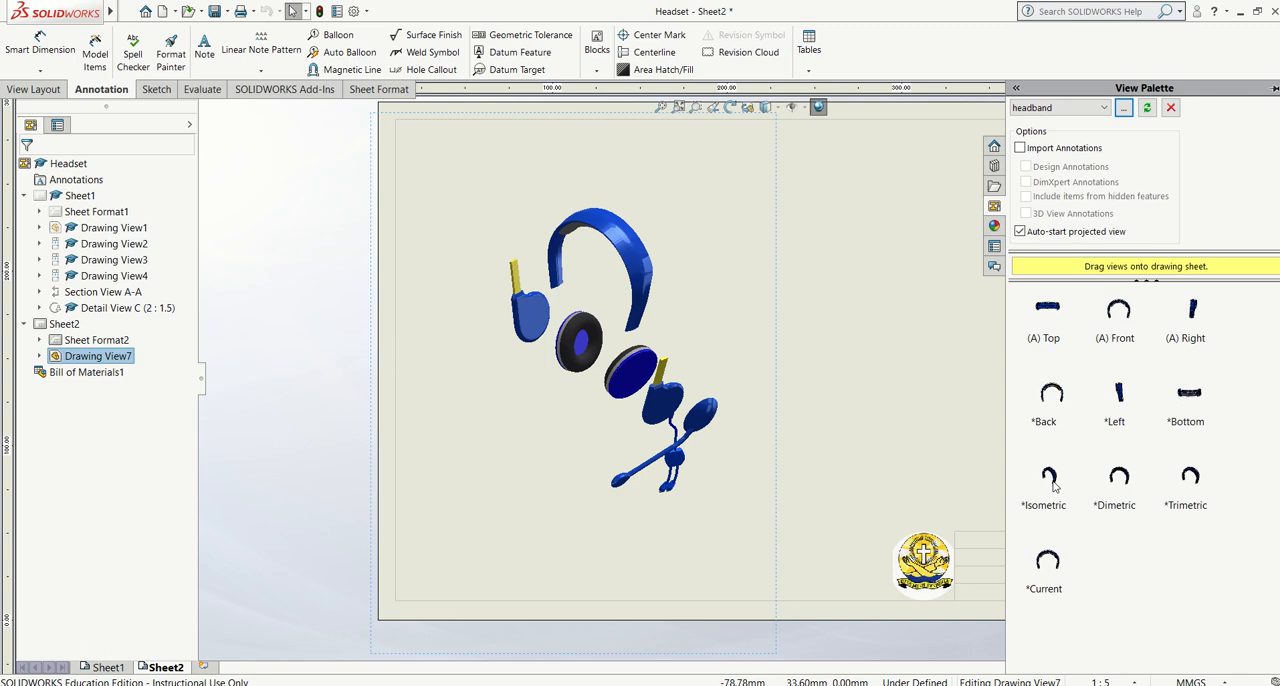
pyautogui.moveTo(1052, 485)
pyautogui.mouseDown()
pyautogui.moveTo(505, 220)
pyautogui.moveTo(807, 176)
pyautogui.mouseUp()
# Give the headband view a custom scale of 1:2 and move it slightly down inside the sheet border
pyautogui.scroll(-3, 99, 539)
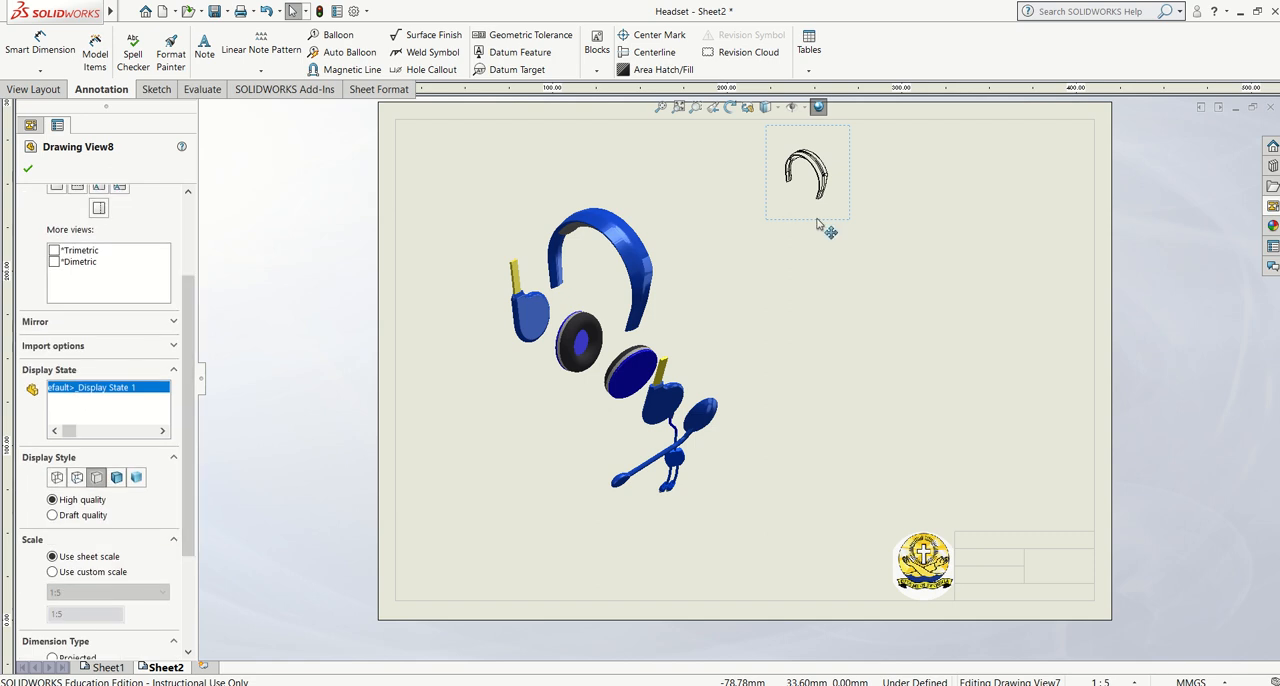
pyautogui.scroll(-3, 126, 526)
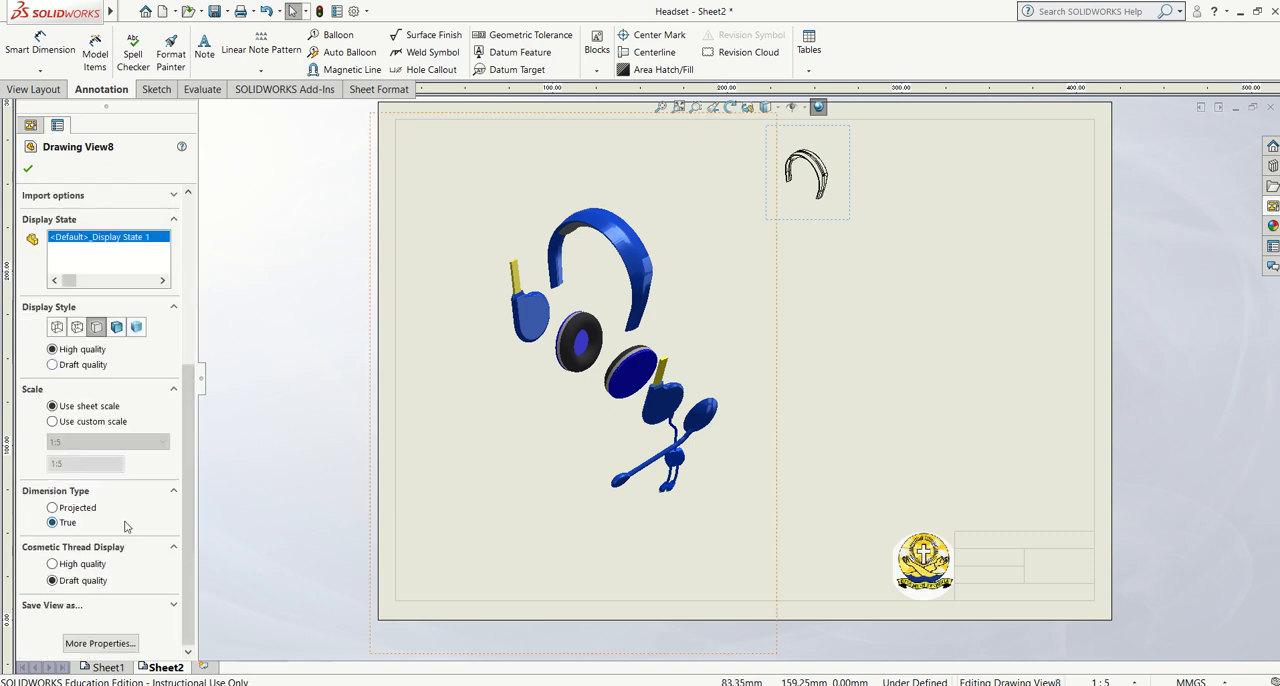
pyautogui.click(86, 423)
pyautogui.click(95, 441)
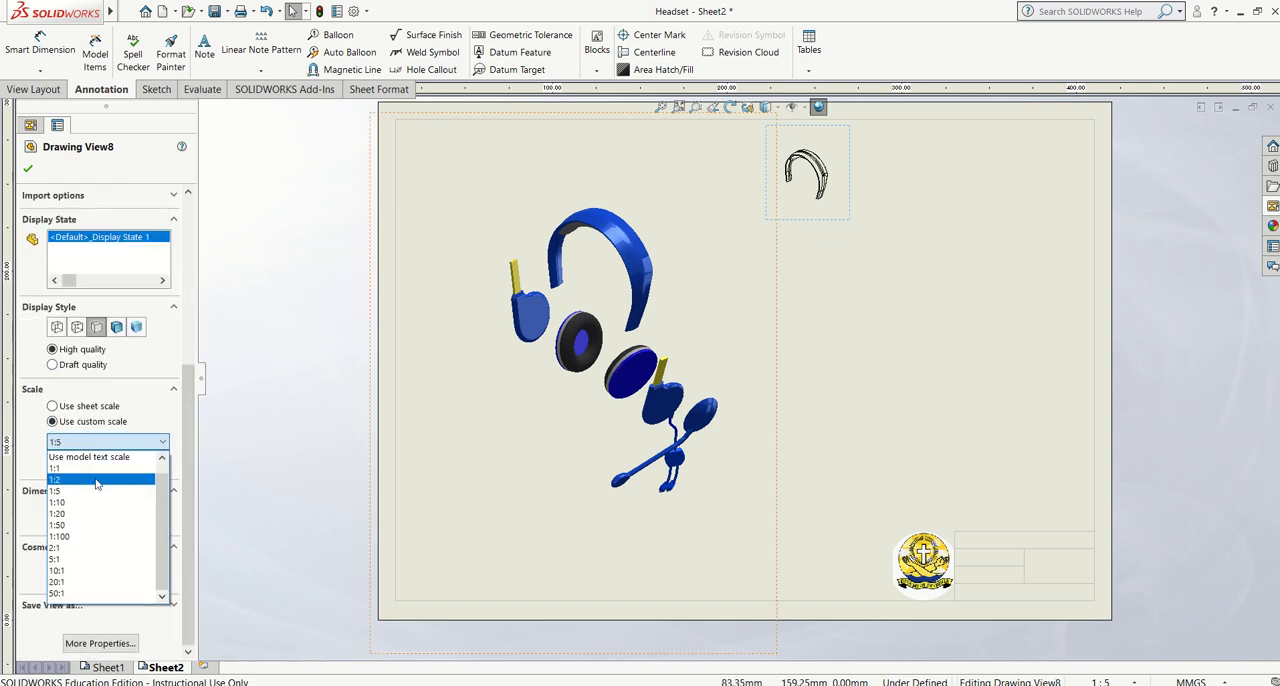
pyautogui.click(97, 480)
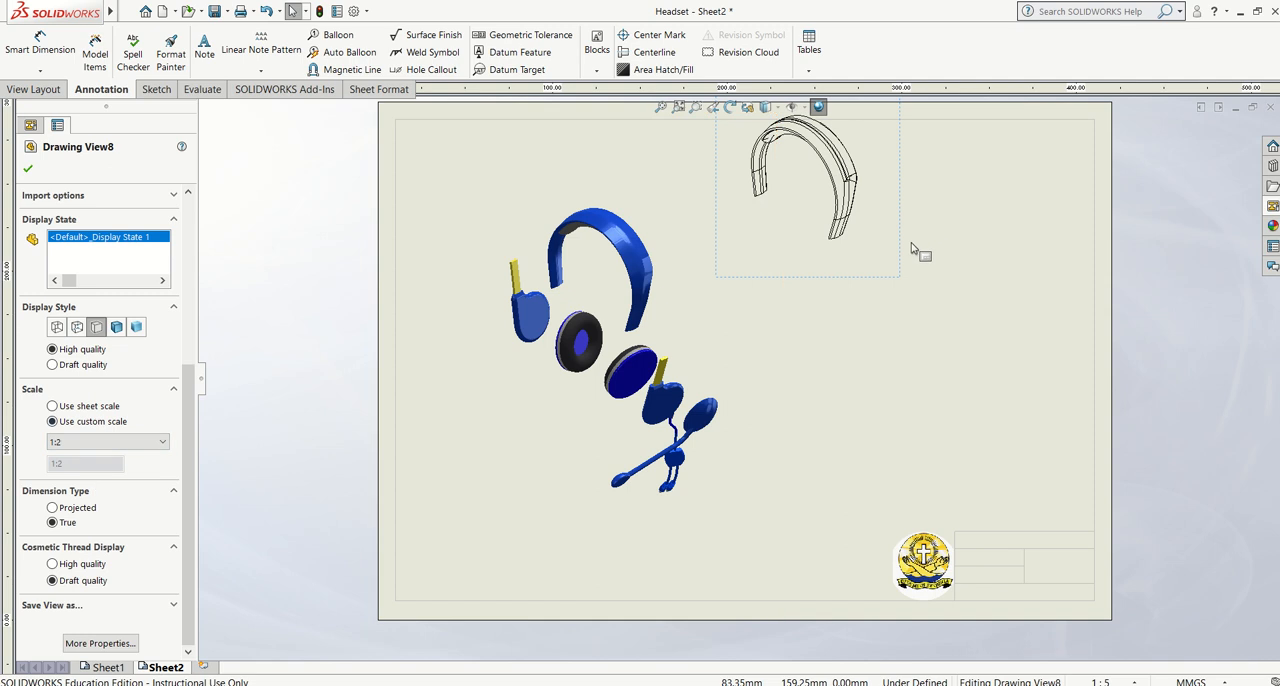
pyautogui.moveTo(903, 260); pyautogui.dragTo(912, 289)
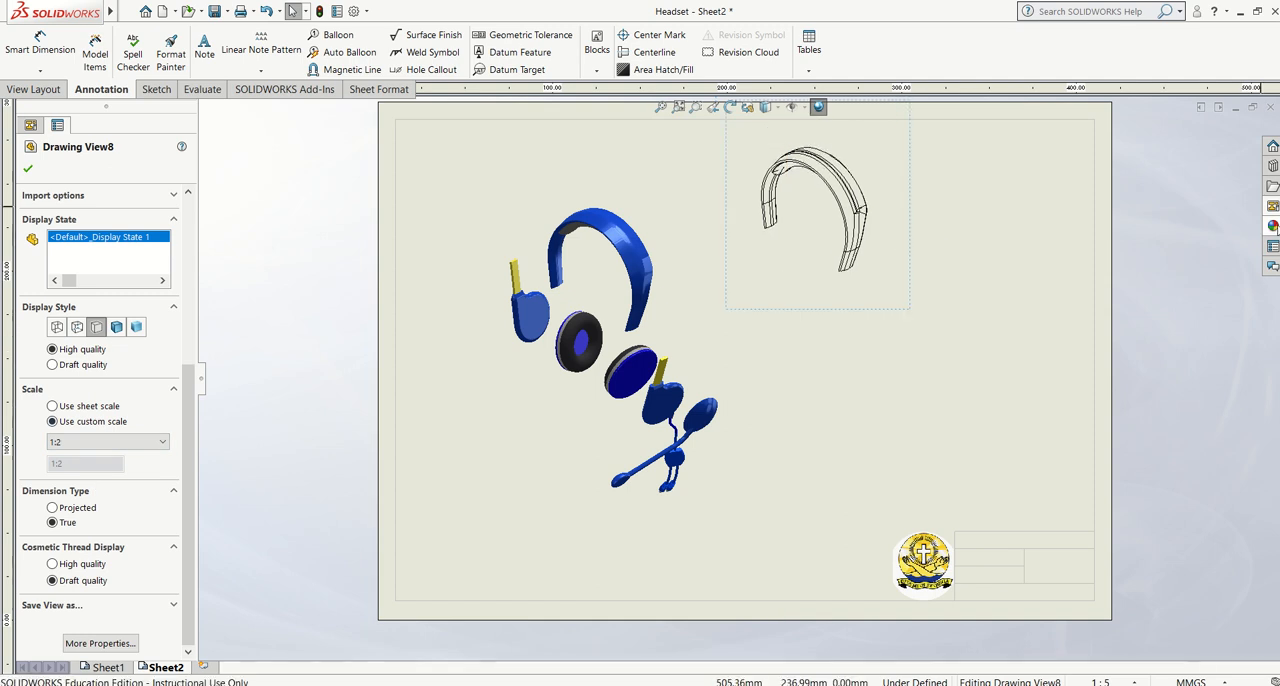
# Load the microphone part from the Part A folder as the source for palette views
pyautogui.click(1272, 206)
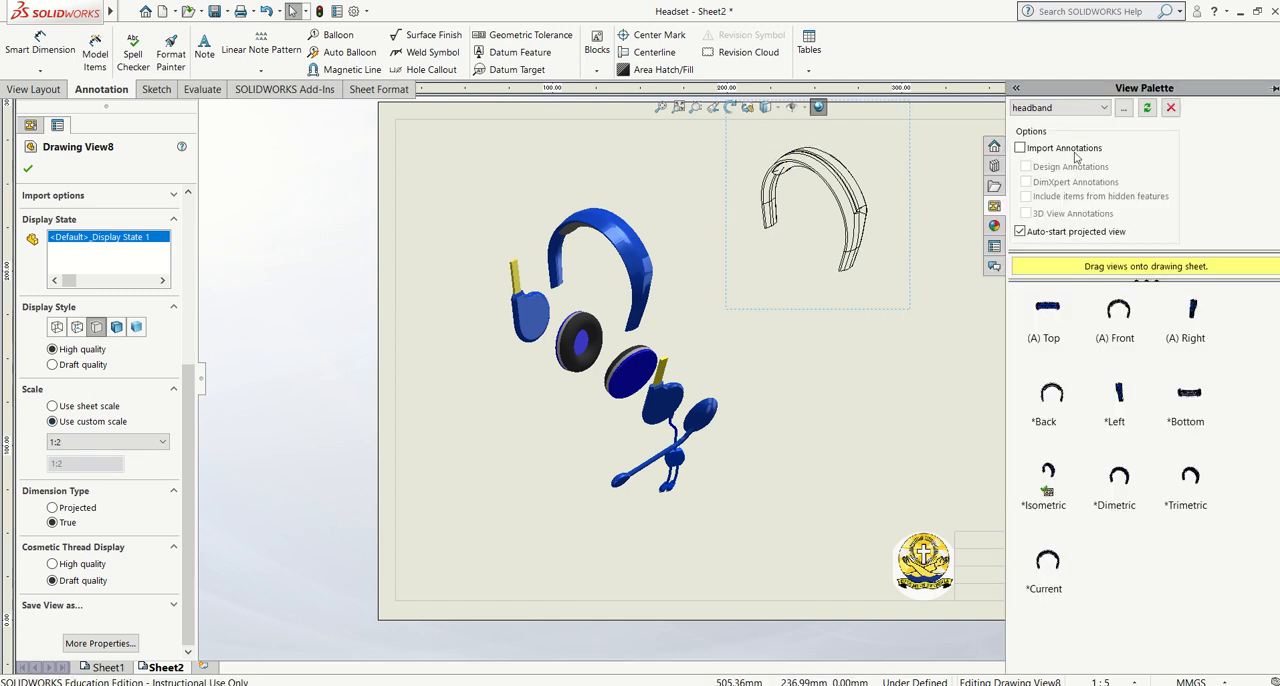
pyautogui.click(1124, 107)
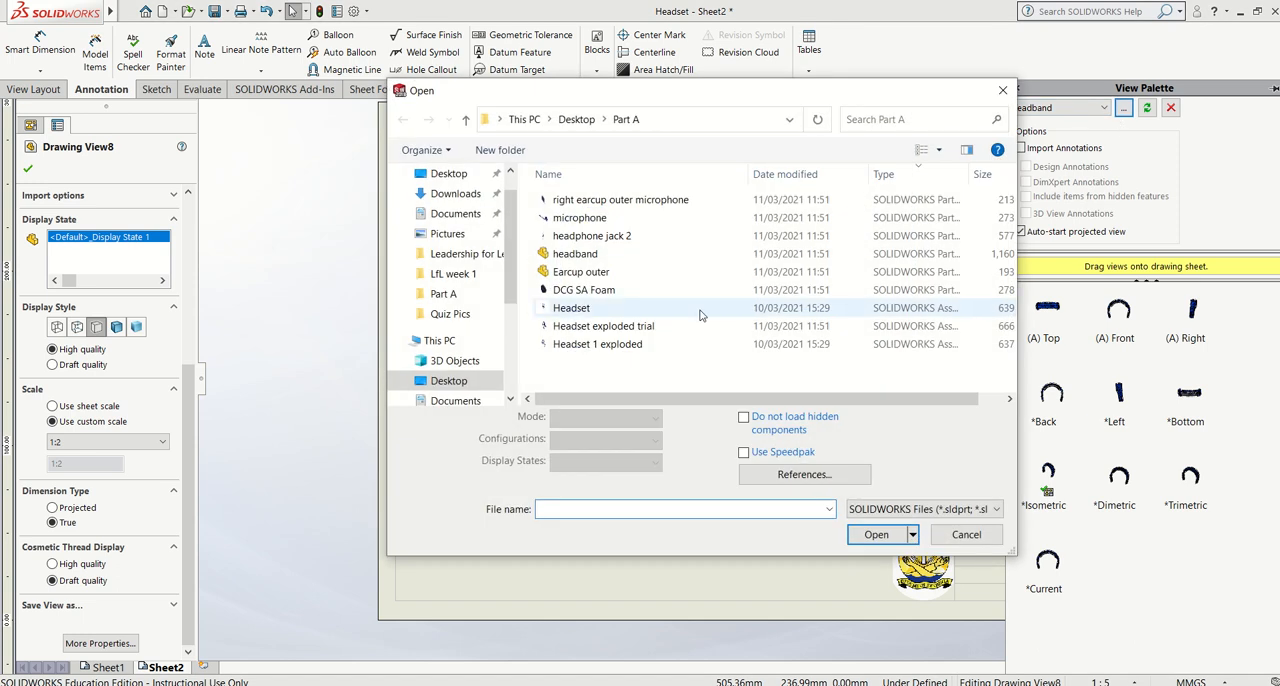
pyautogui.click(611, 218)
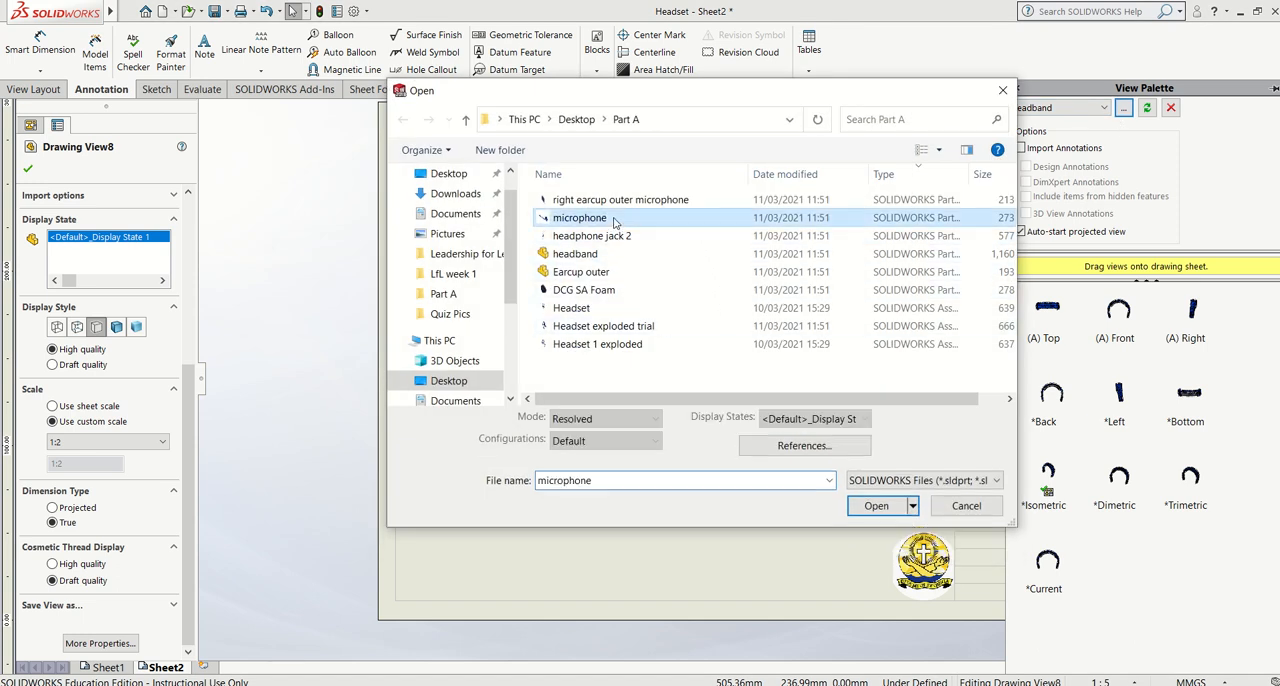
pyautogui.click(874, 508)
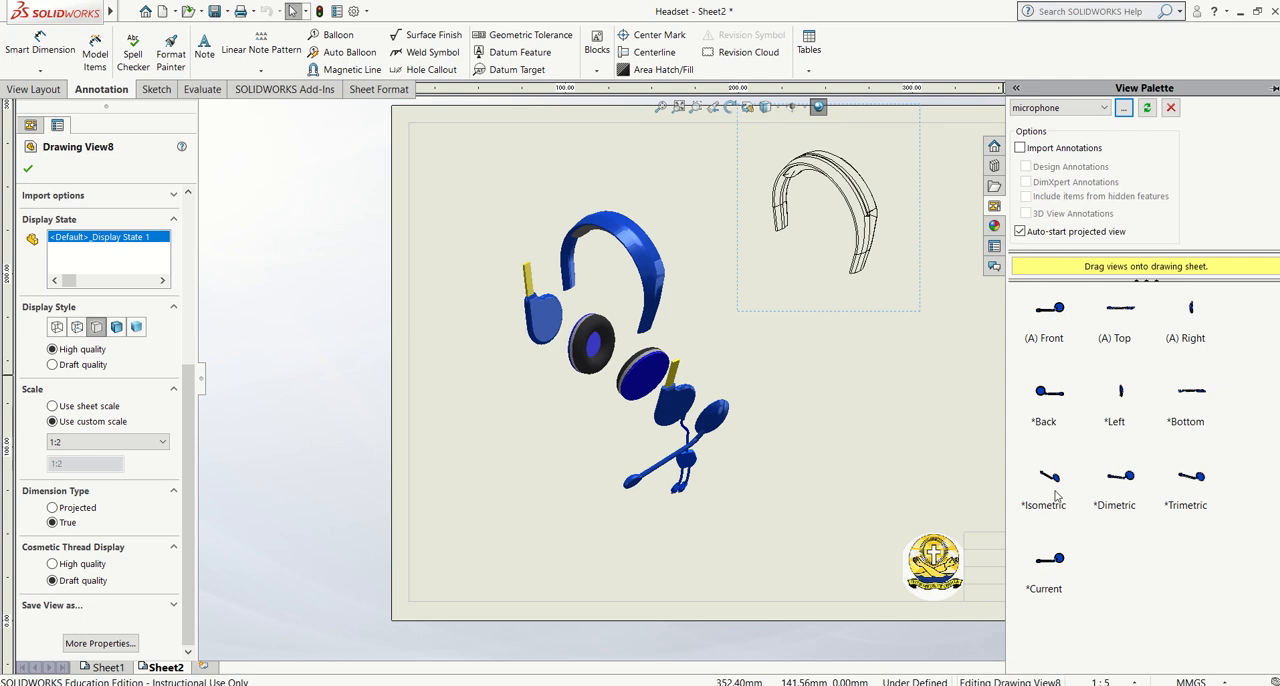
# Try the microphone's isometric view below the headband view, and delete it from the sheet
pyautogui.moveTo(1058, 480); pyautogui.dragTo(922, 368)
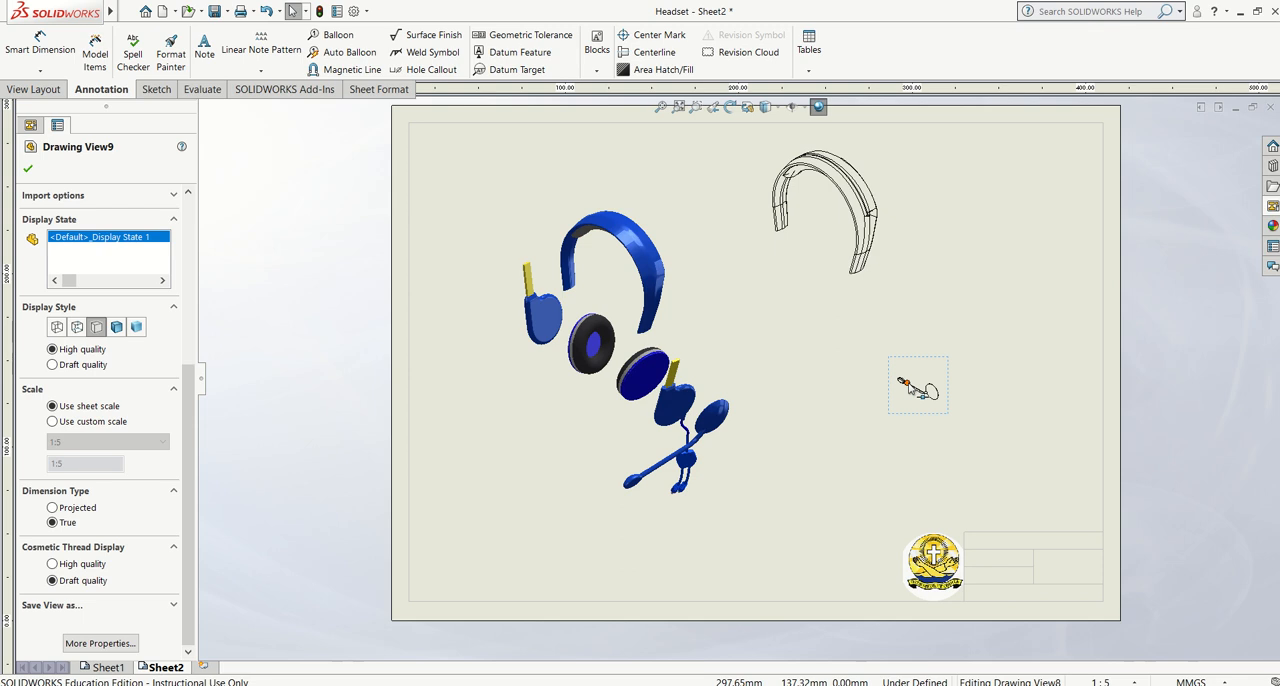
pyautogui.scroll(5, 104, 355)
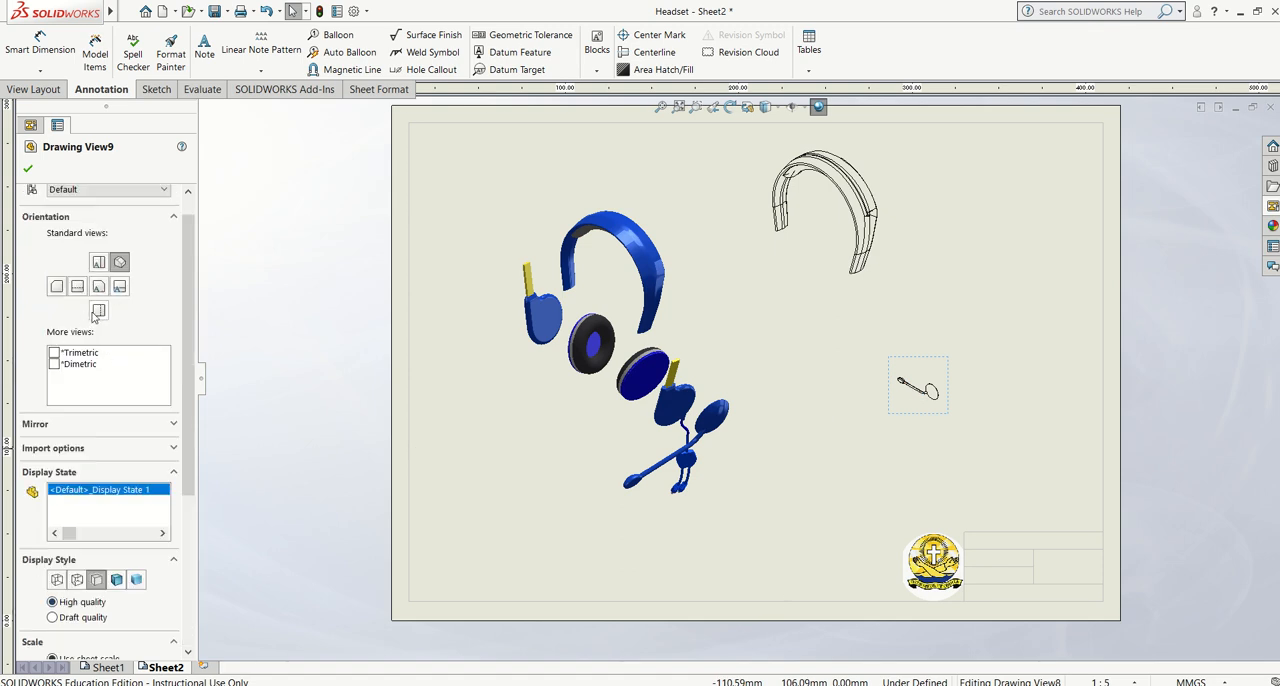
pyautogui.click(952, 366)
pyautogui.press('Delete')
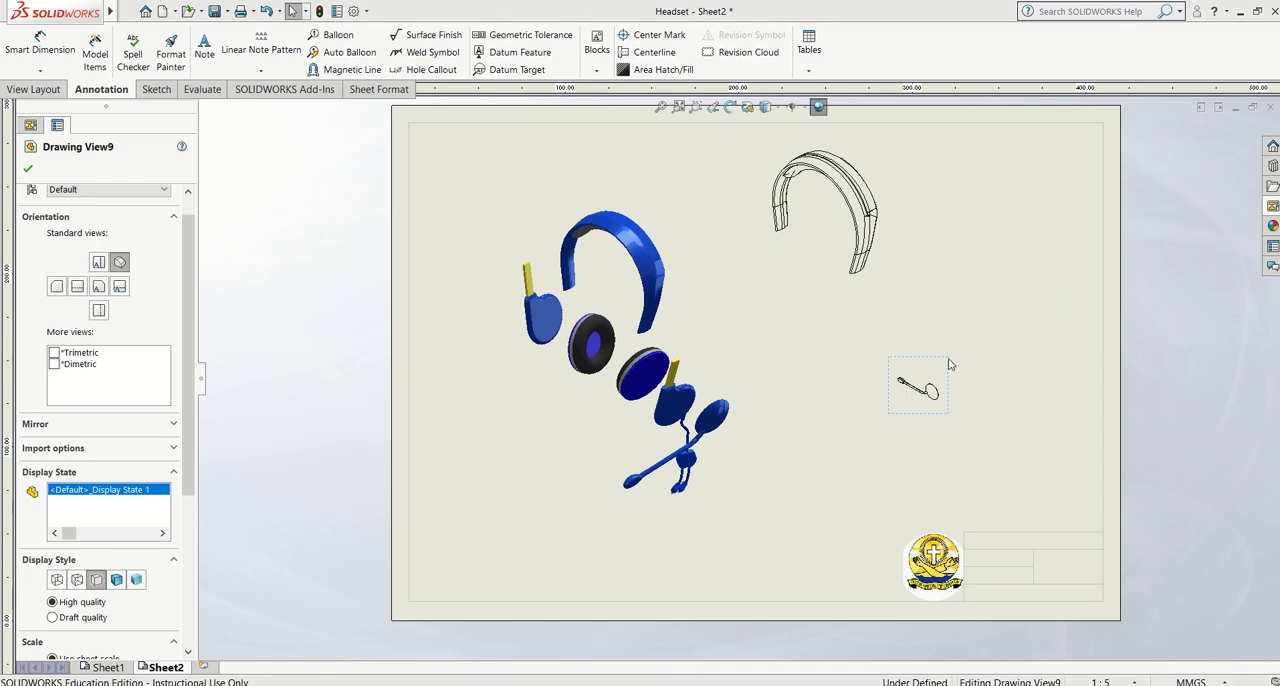
pyautogui.click(758, 291)
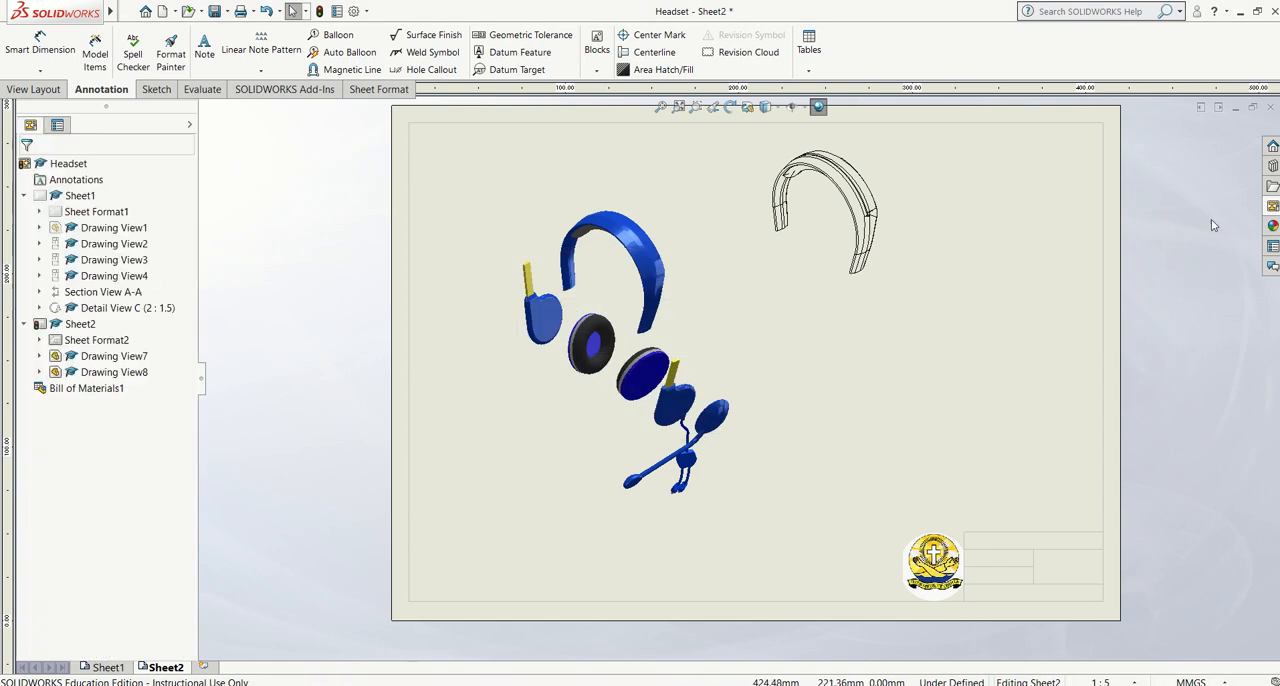
# Place the microphone's front view below the headband view, with projected views above and below it
pyautogui.click(1273, 205)
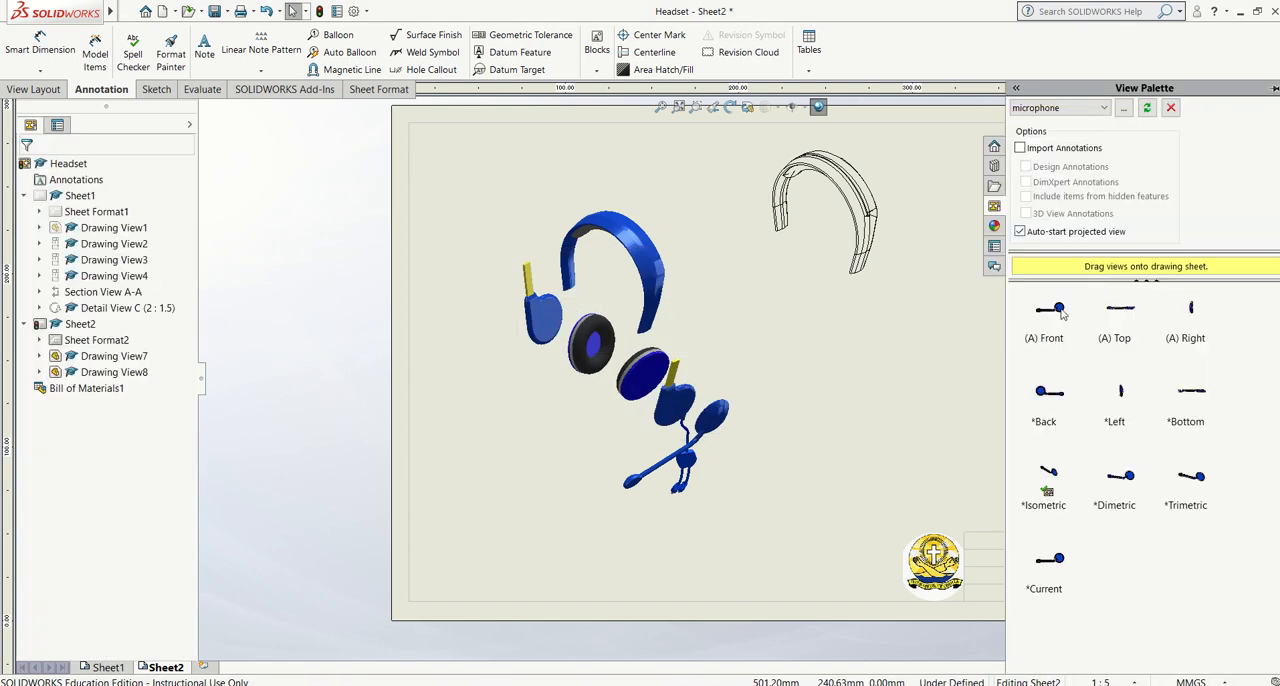
pyautogui.moveTo(1005, 343); pyautogui.dragTo(914, 389)
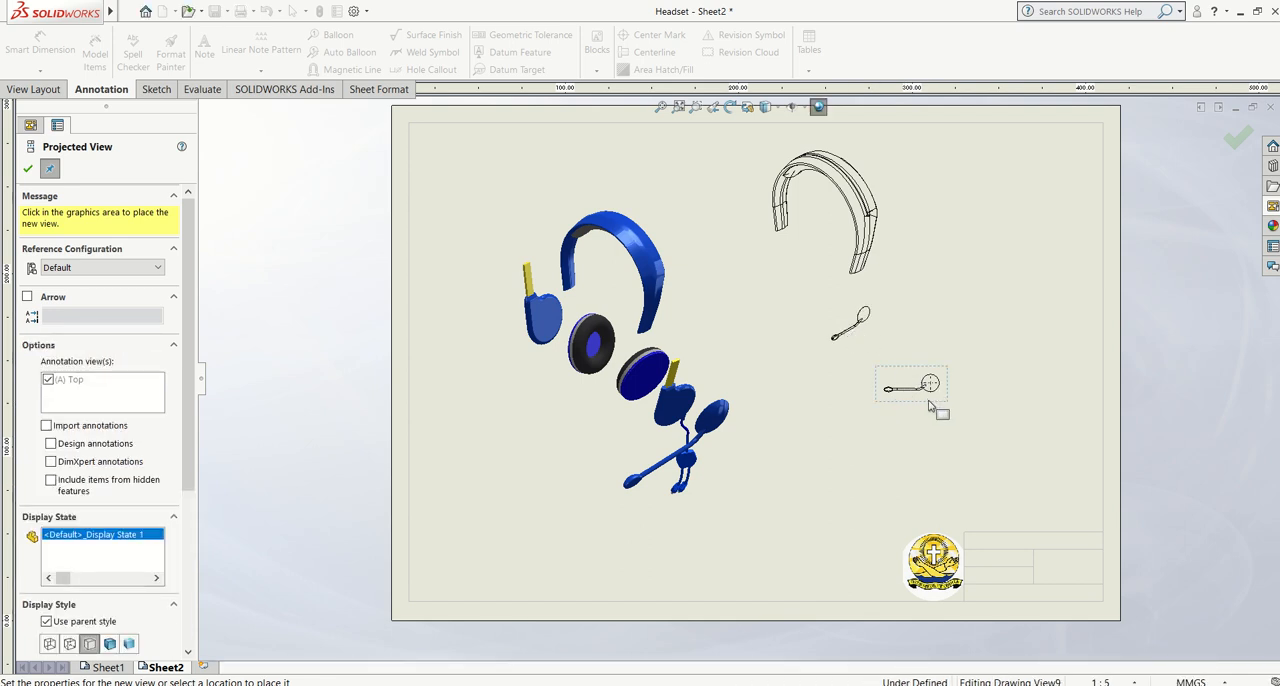
pyautogui.click(938, 414)
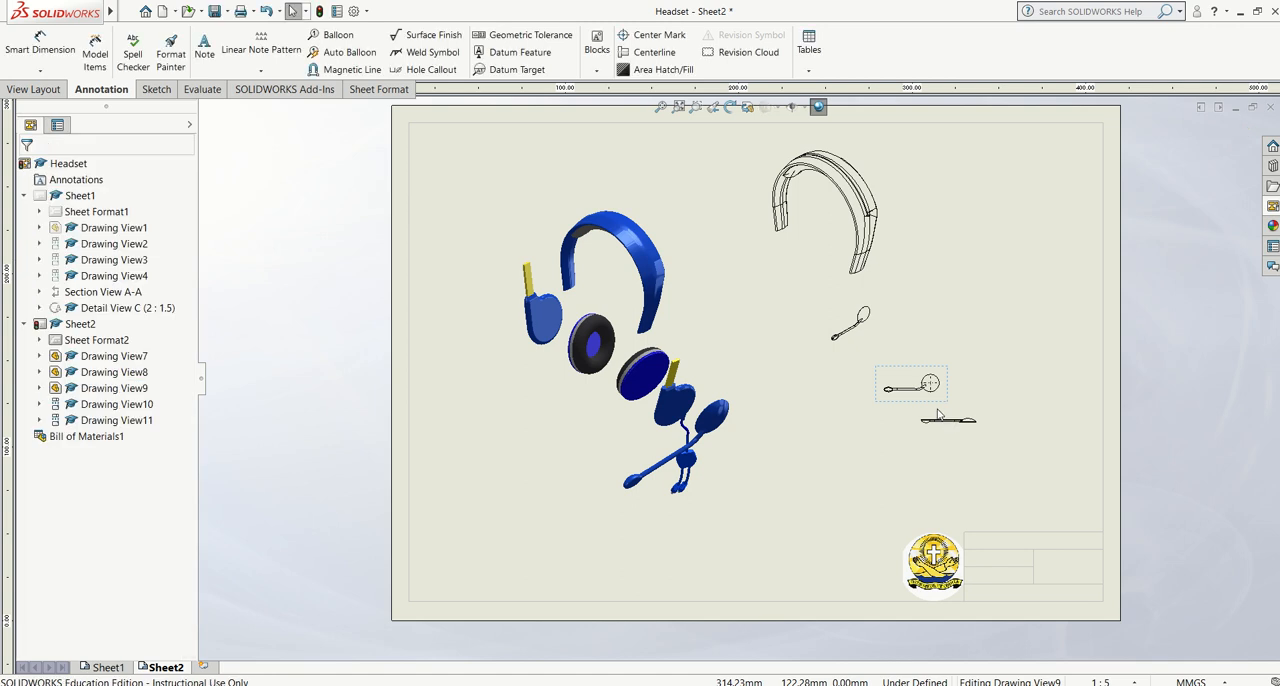
# Delete the microphone's front view and the projected view below it from Sheet2, keeping its isometric view
pyautogui.click(945, 418)
pyautogui.press('Delete')
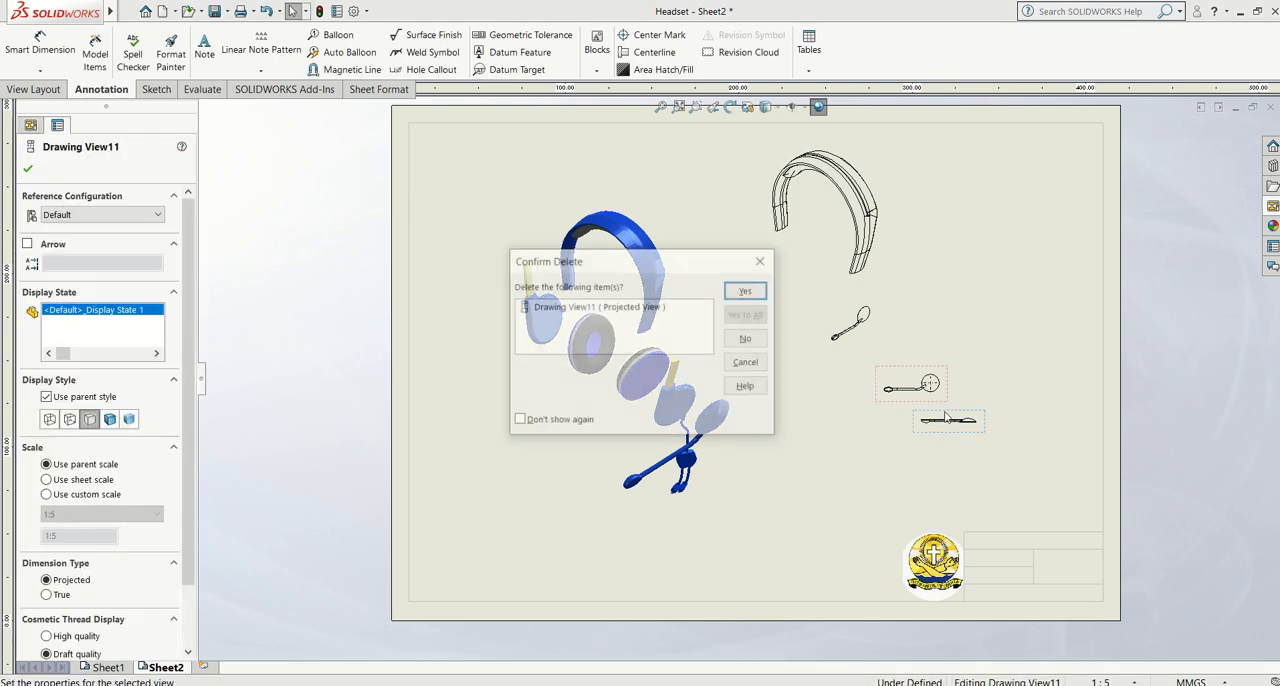
pyautogui.press('Return')
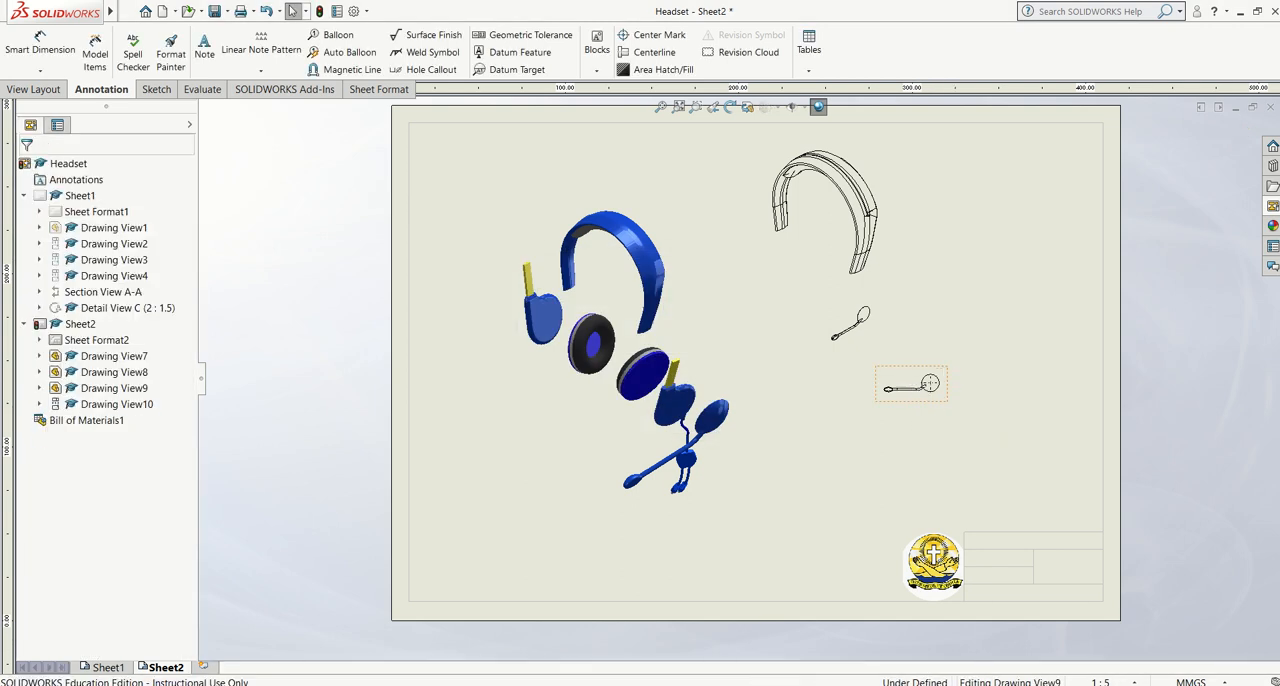
pyautogui.click(851, 399)
pyautogui.press('Delete')
pyautogui.press('Return')
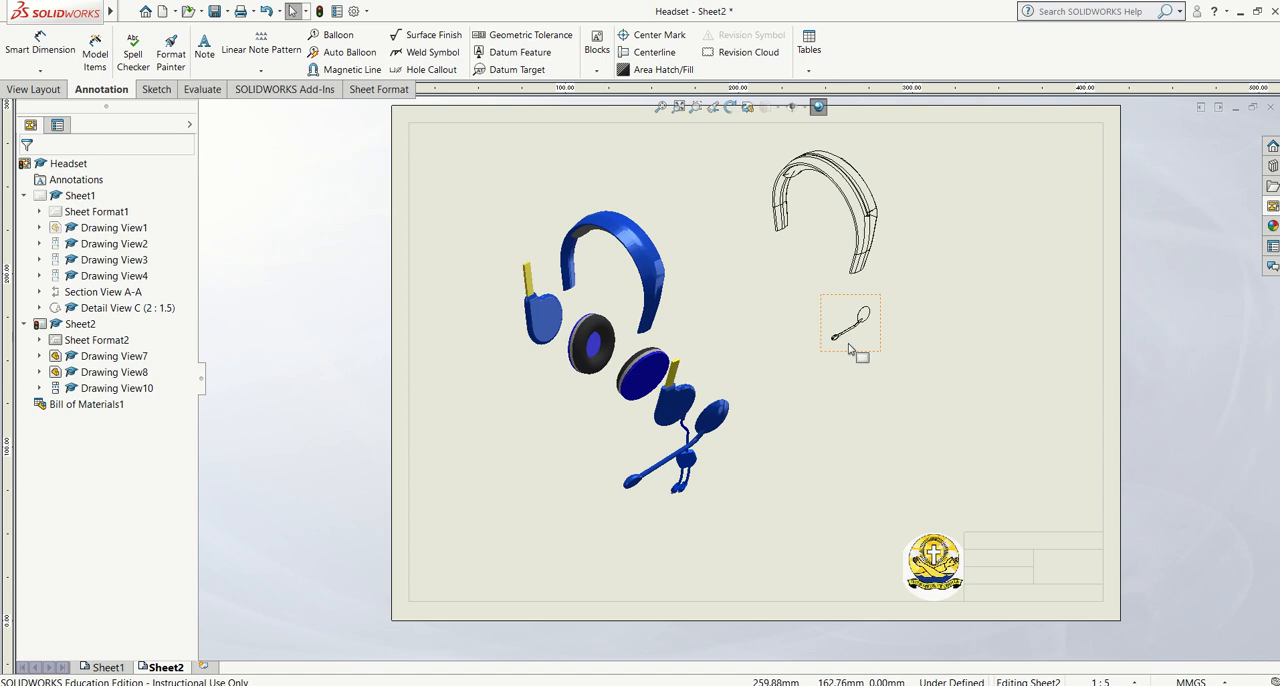
# Set the microphone's isometric view to a custom scale of 1:2
pyautogui.click(850, 345)
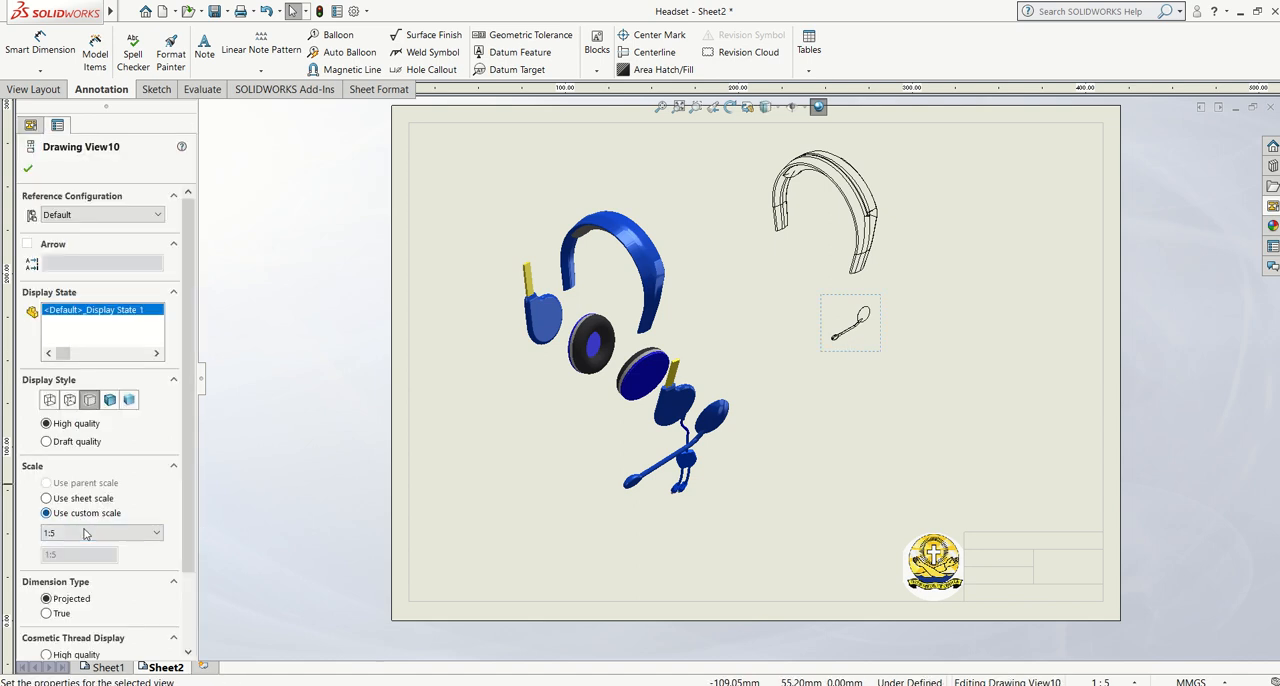
pyautogui.click(85, 533)
pyautogui.click(76, 578)
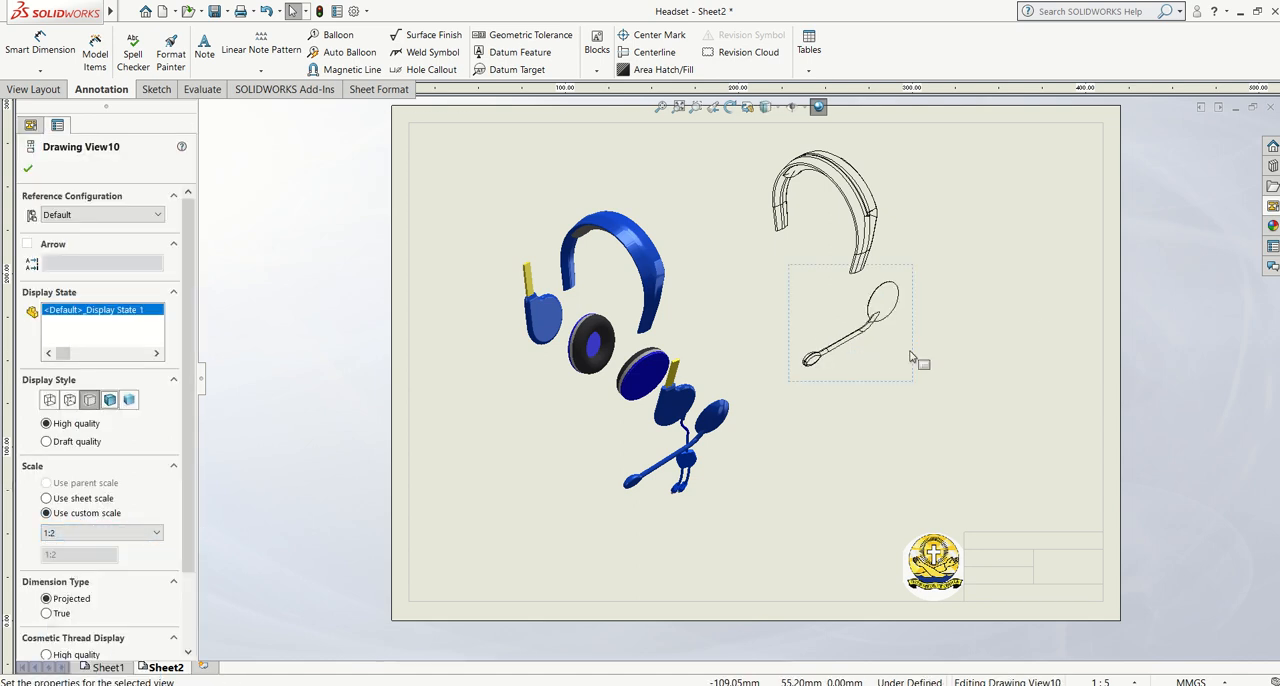
# Move the microphone view to the right of the headband view and display it shaded with edges
pyautogui.moveTo(914, 357); pyautogui.dragTo(1101, 243)
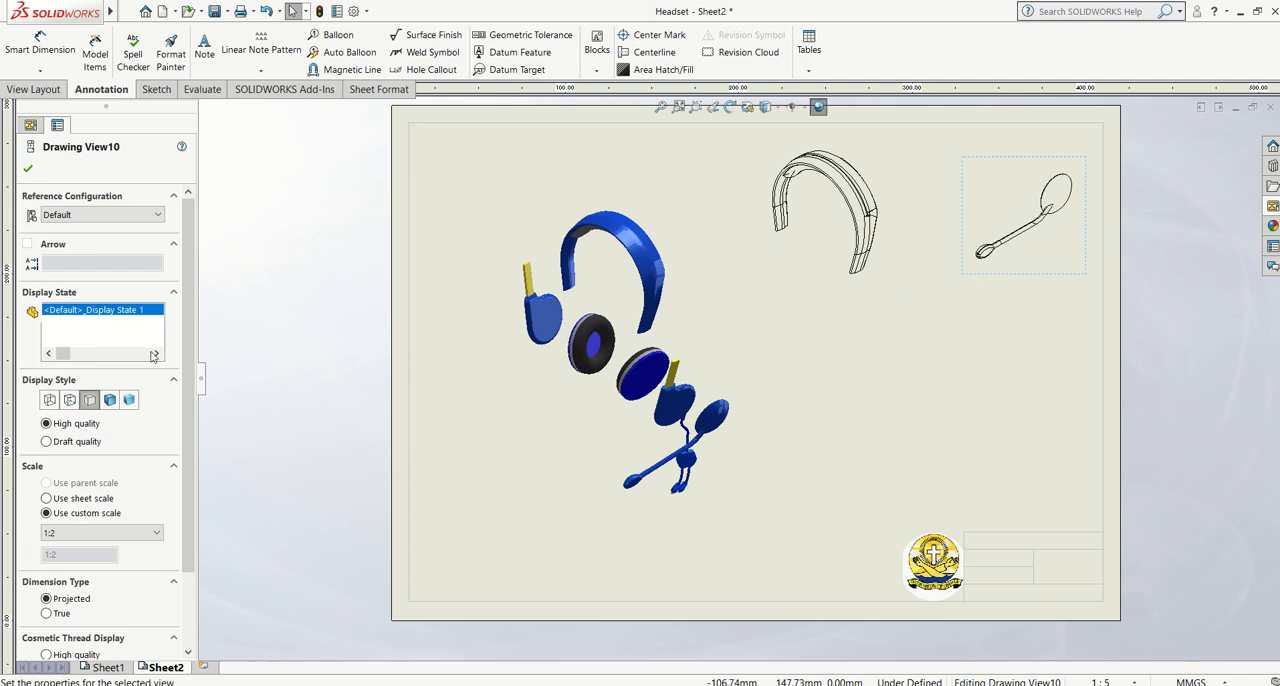
pyautogui.click(114, 400)
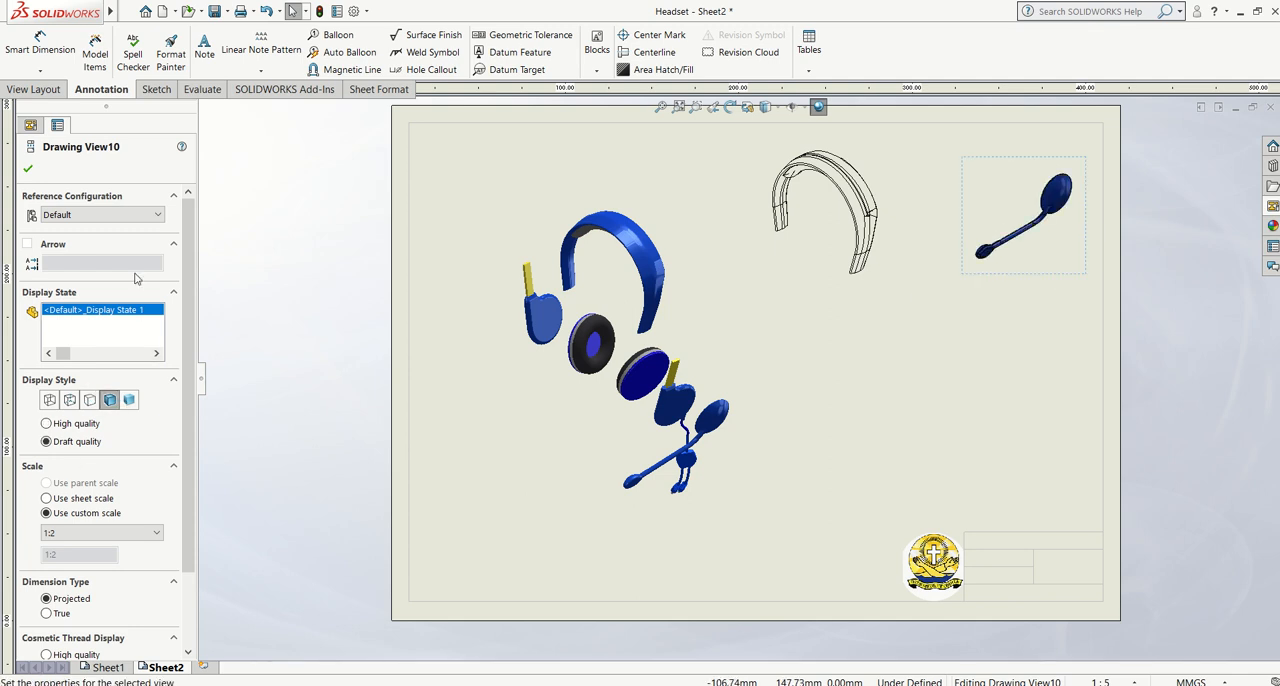
pyautogui.click(28, 170)
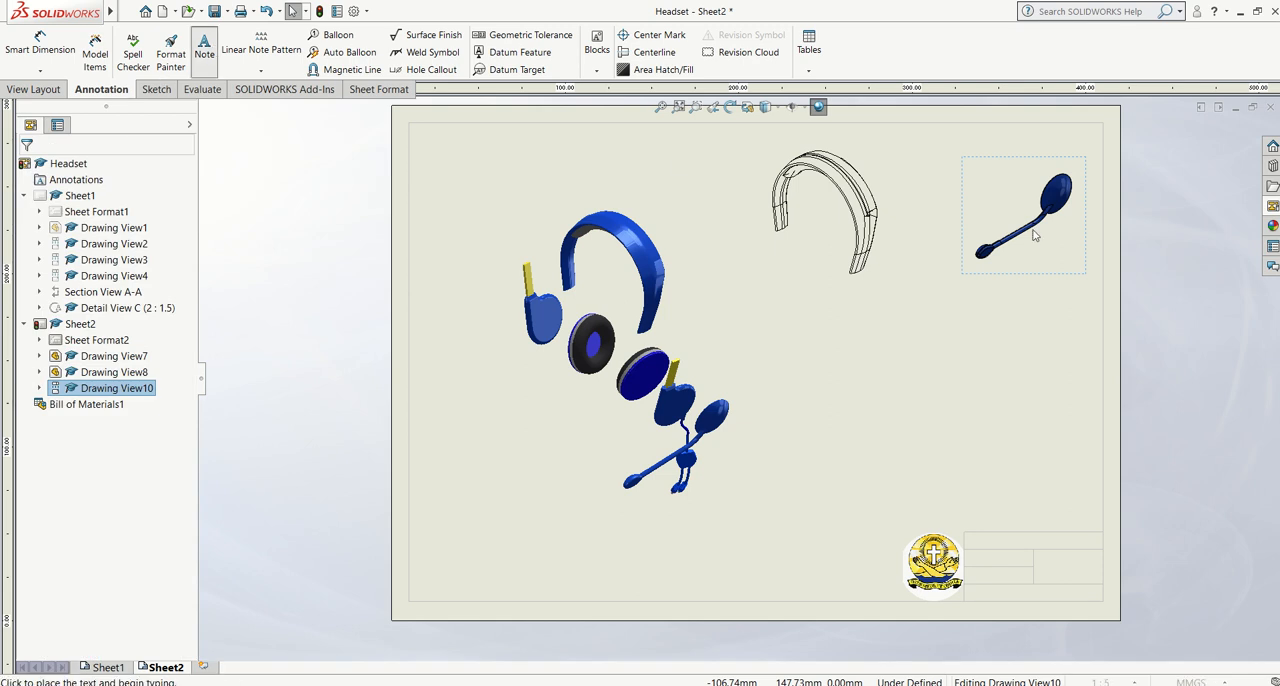
# Add the note "Microphone Component" to the microphone view and position it just below the microphone's boom
pyautogui.click(204, 45)
pyautogui.click(1035, 243)
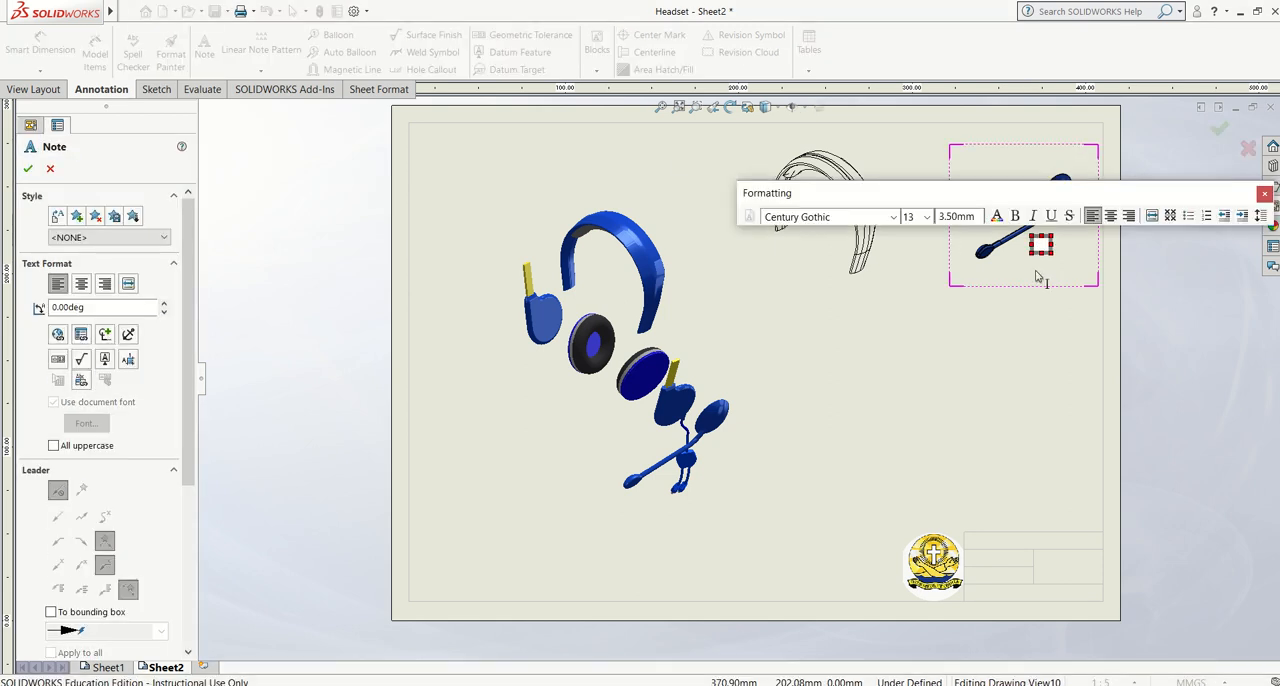
pyautogui.write('Microphone Com')
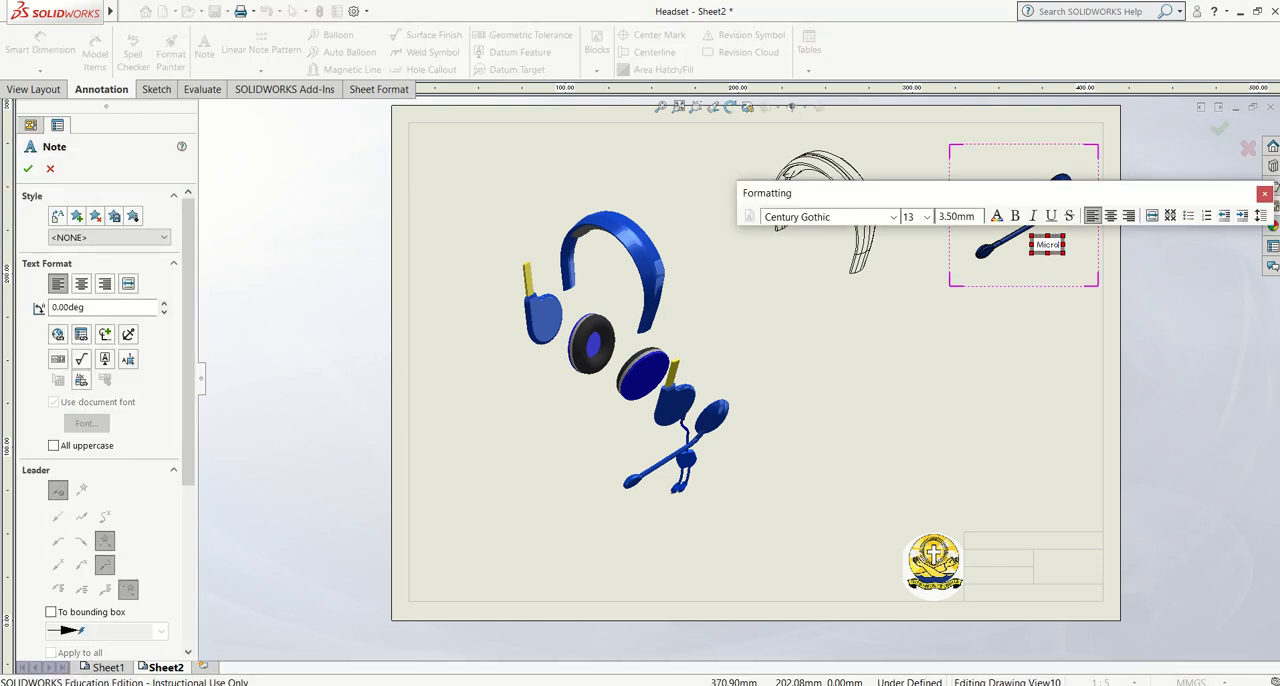
pyautogui.write('ponent')
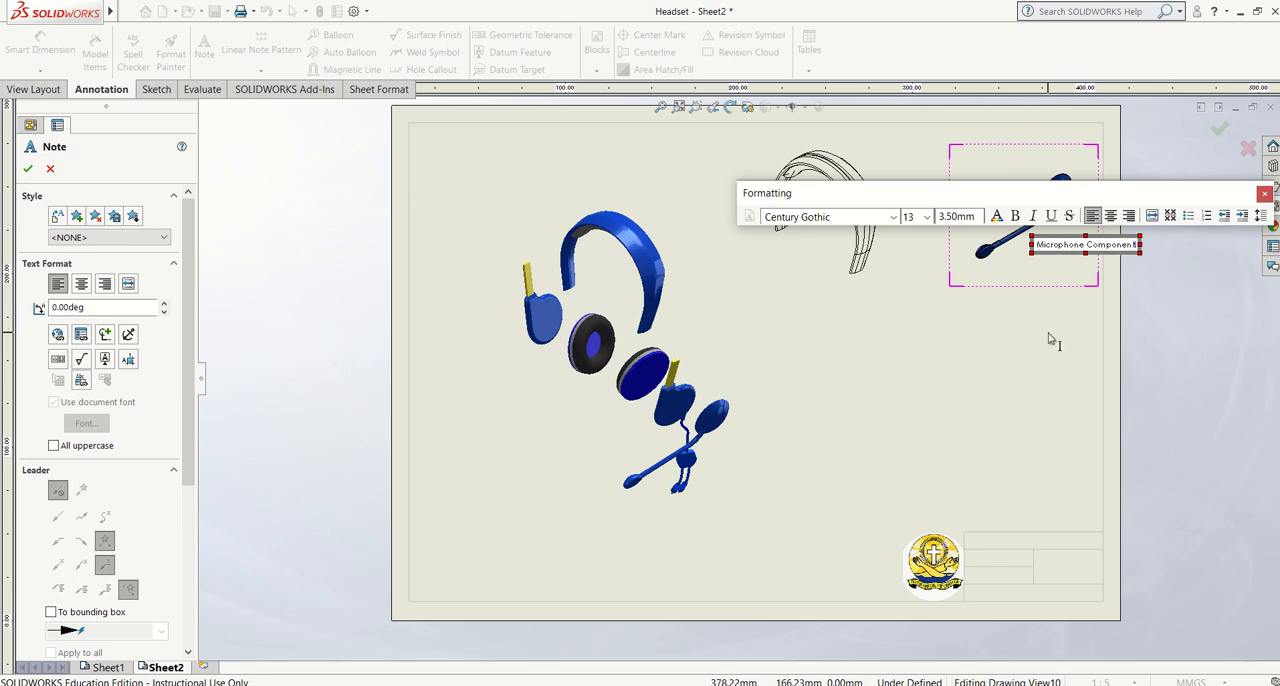
pyautogui.click(29, 168)
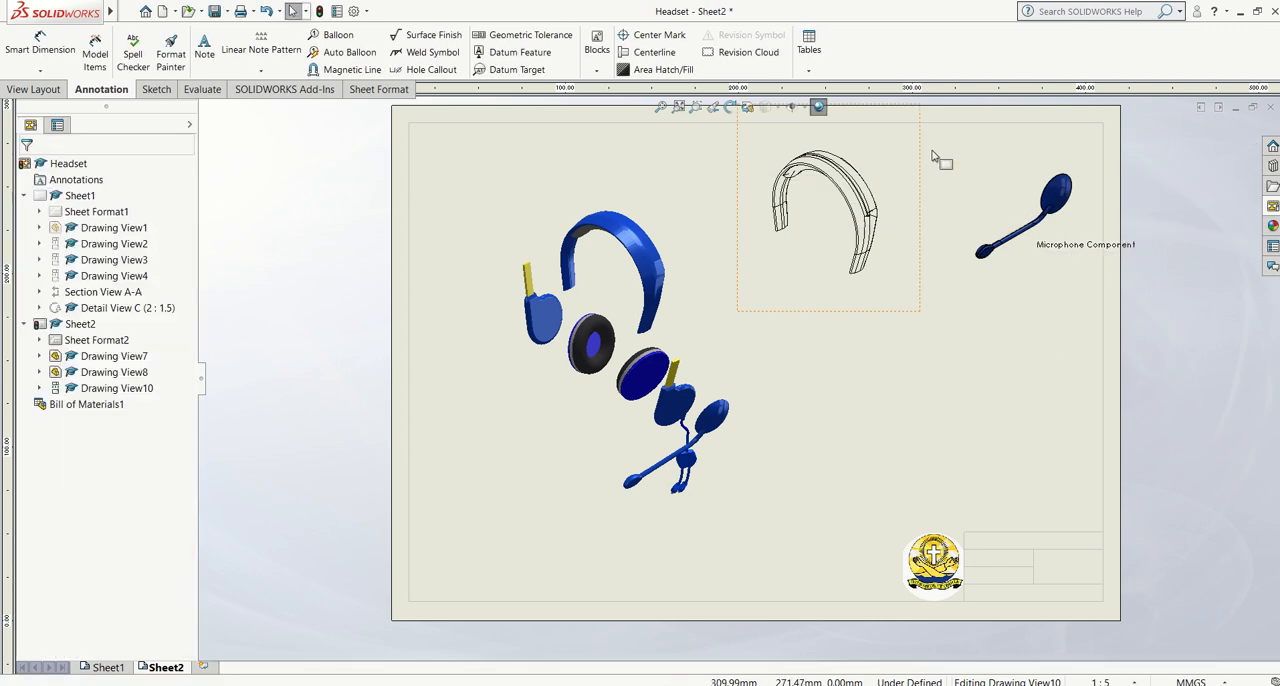
pyautogui.click(1013, 265)
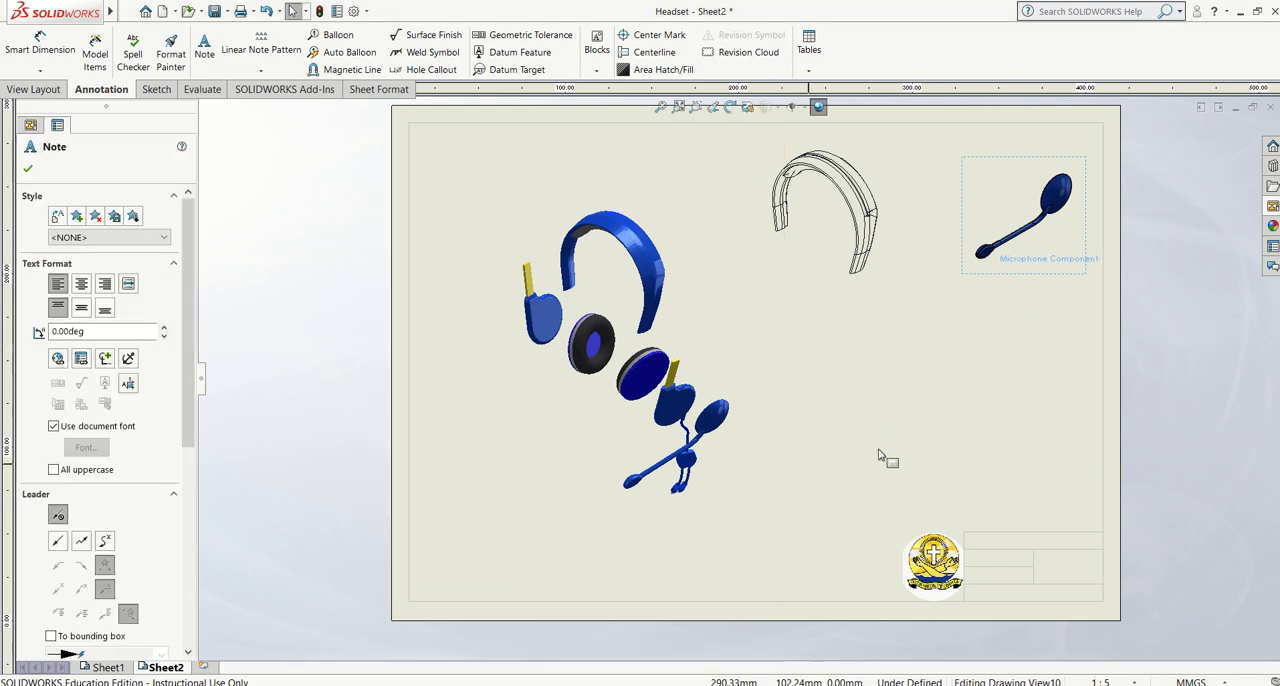
pyautogui.click(268, 430)
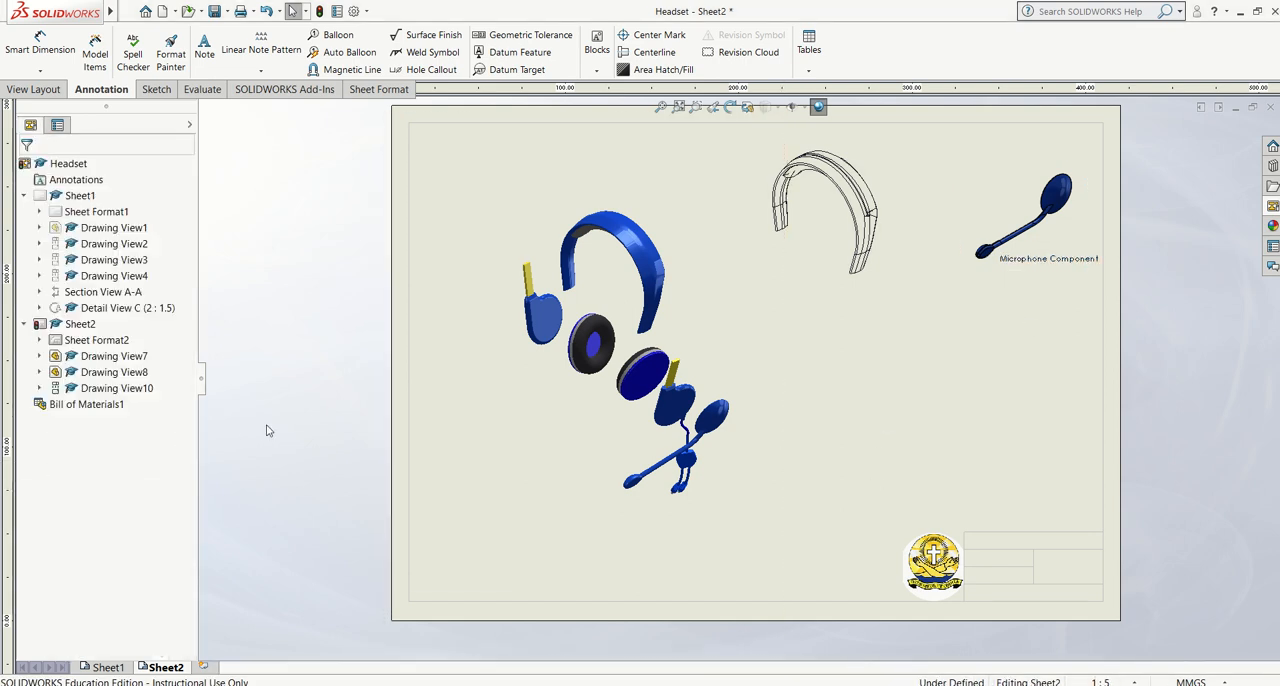
# Check the title block entries on Sheet1 and return to Sheet2
pyautogui.click(110, 667)
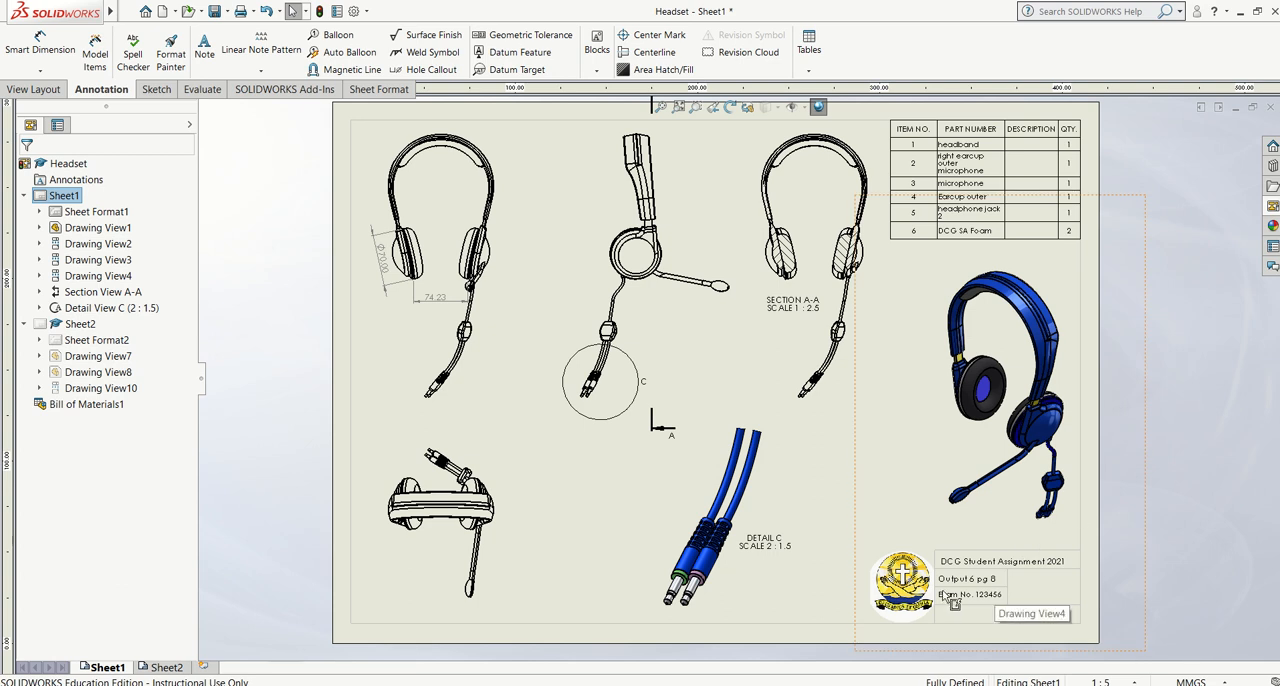
pyautogui.click(164, 667)
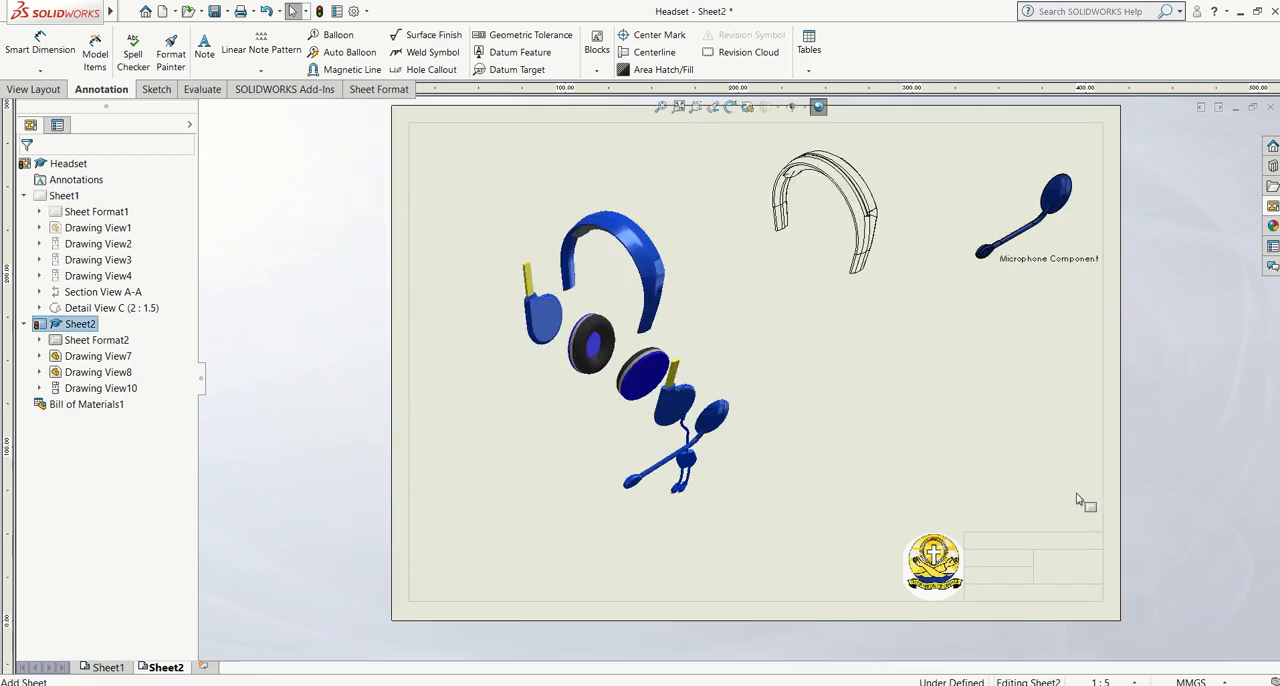